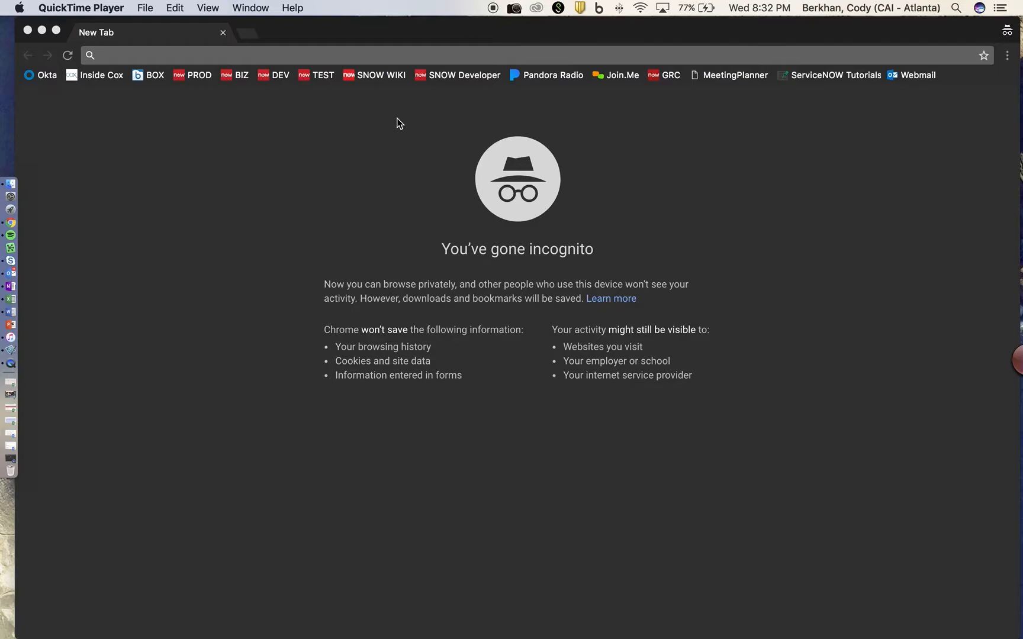
Load coxauto.service-now.com in Chrome to reach the My ITIL Homepage.
left_click(315, 58)
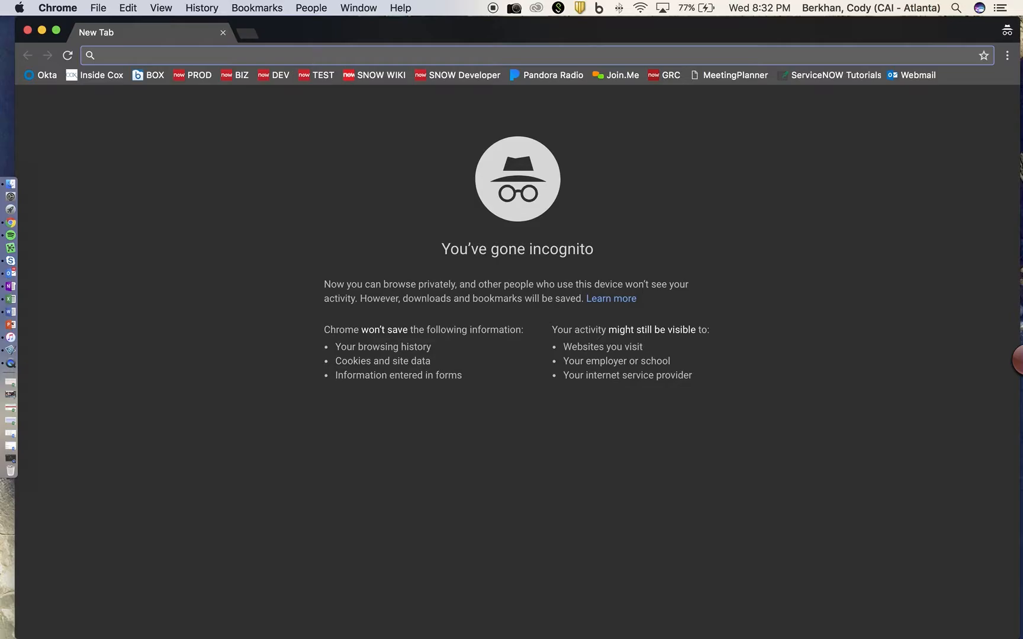
type("coxauto.")
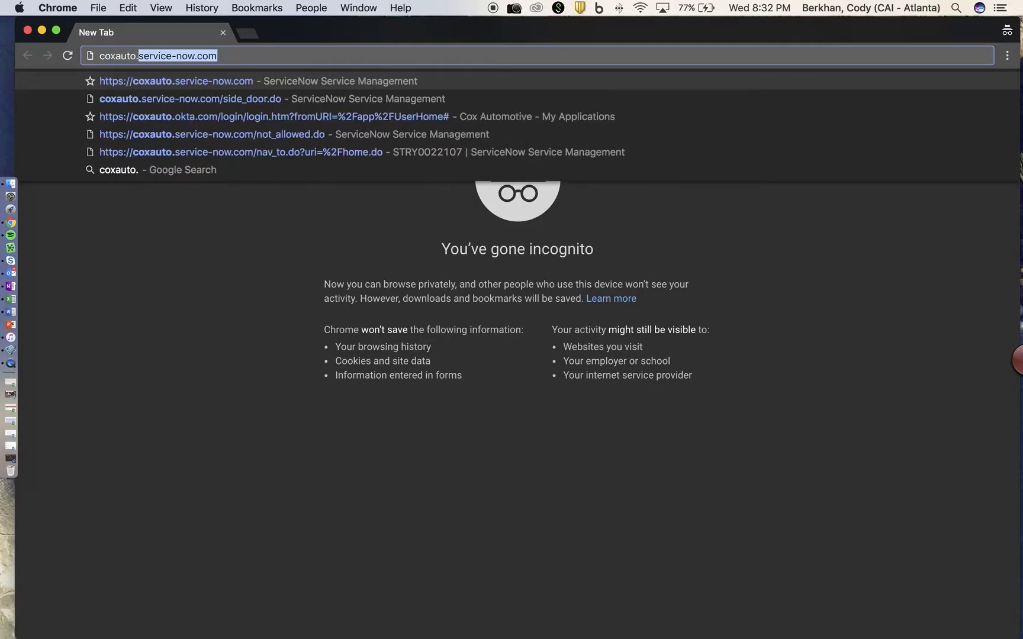
key("Return")
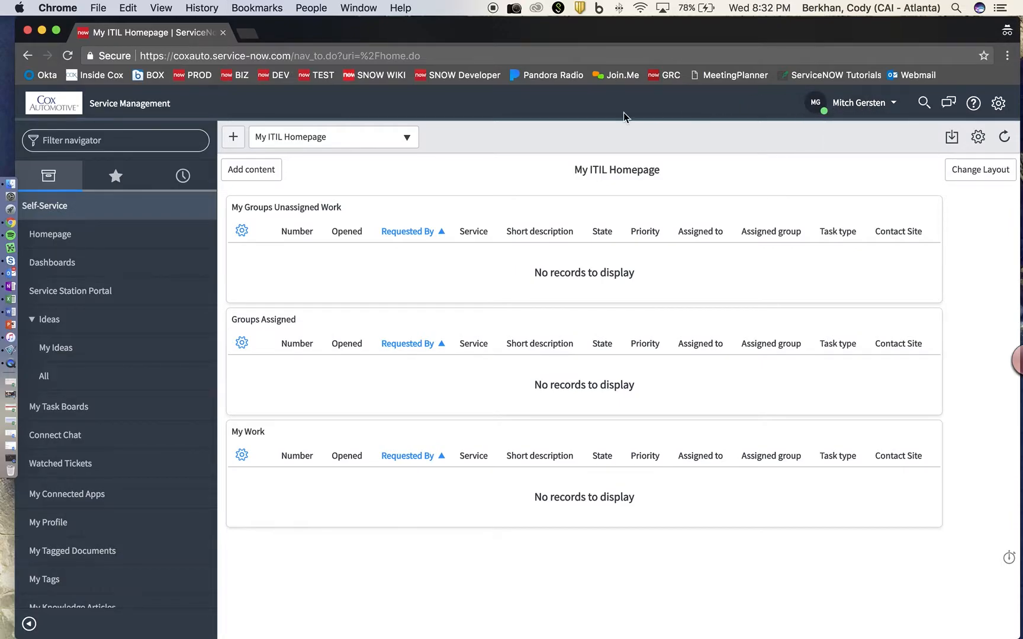
Filter the navigator for 'Cap' and open CAPG - All, showing 116 records by Business Lead.
left_click(117, 144)
type("Cap")
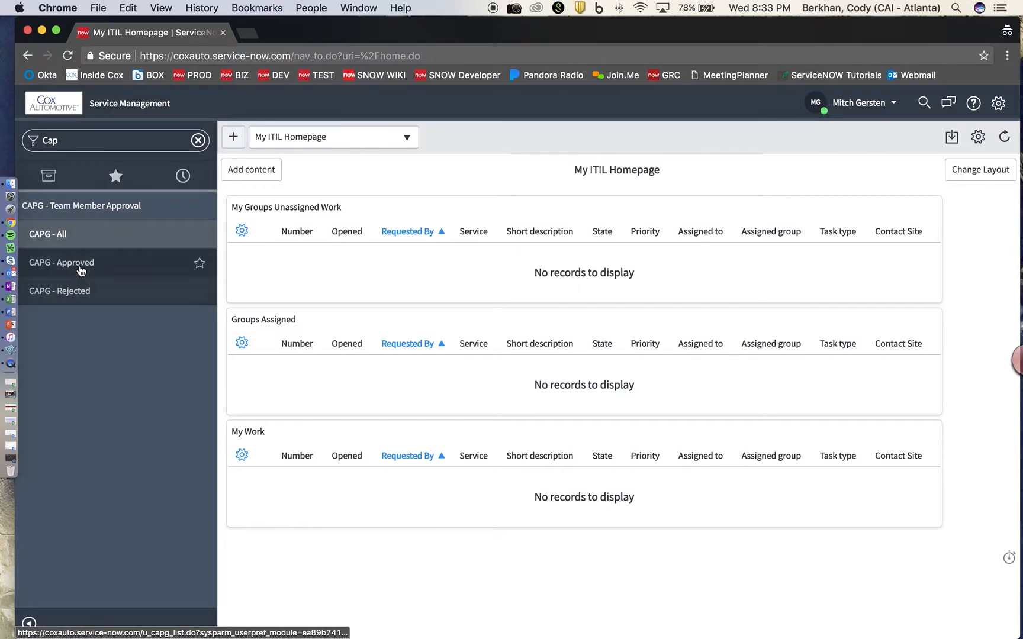
left_click(87, 238)
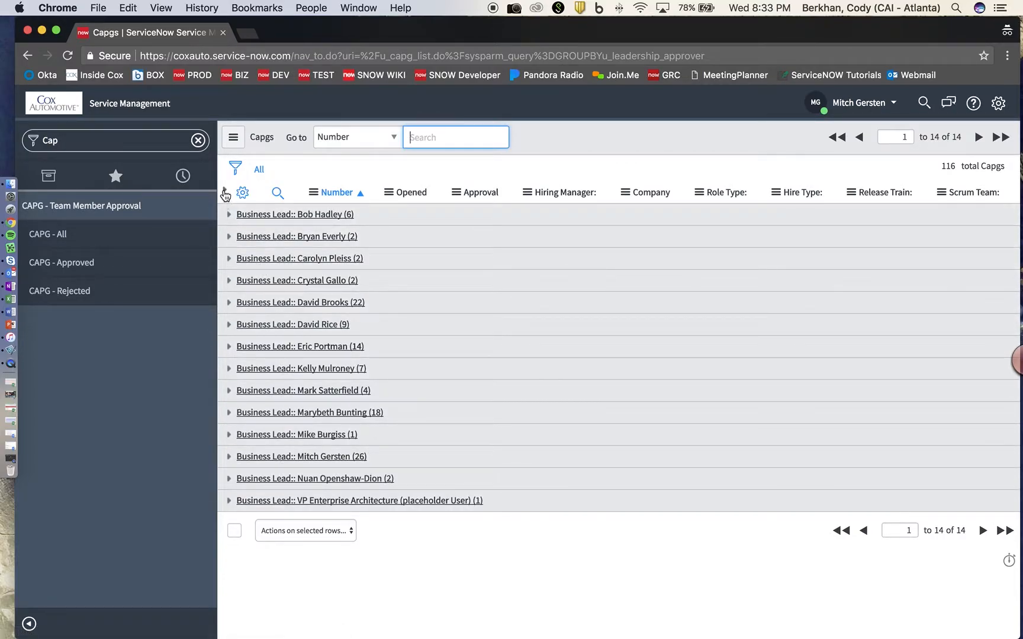
Expand and collapse the Business Lead groups, then open CAPG - Approved, which has no records.
left_click(224, 190)
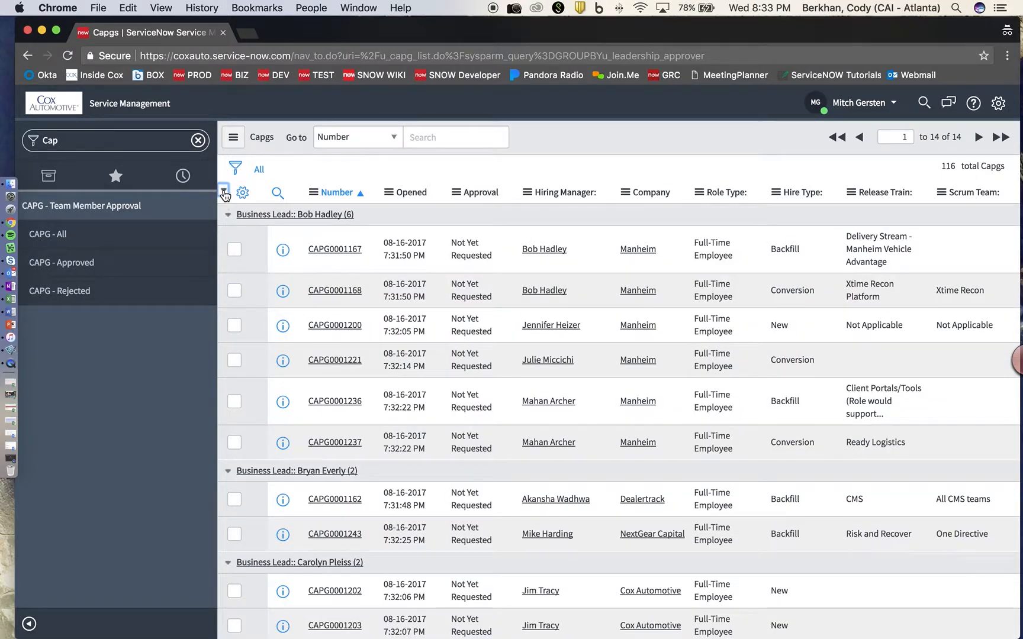
left_click(225, 191)
left_click(227, 214)
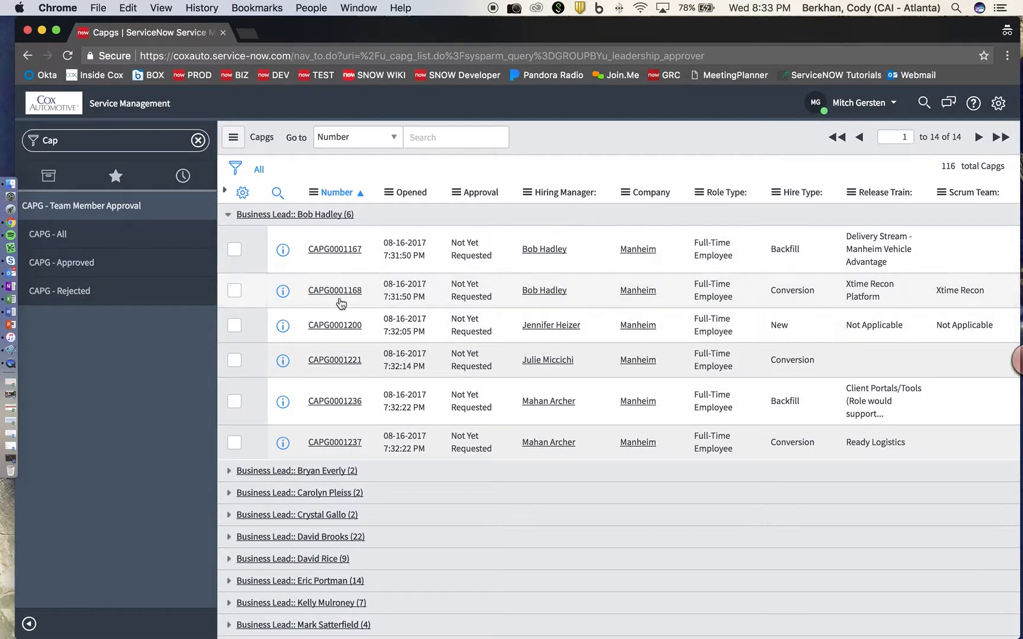
left_click(228, 215)
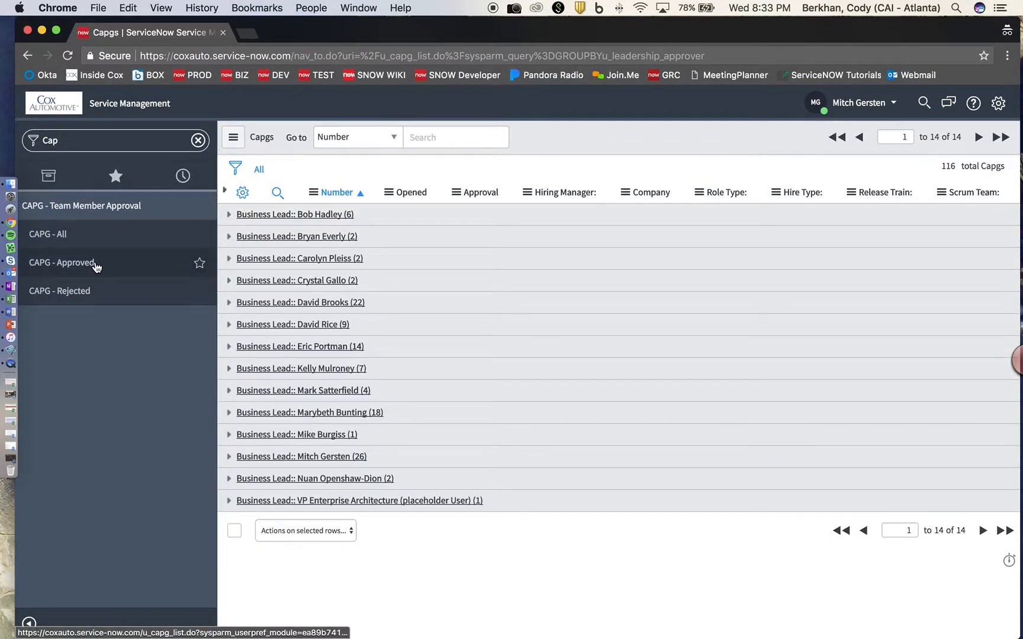
left_click(99, 266)
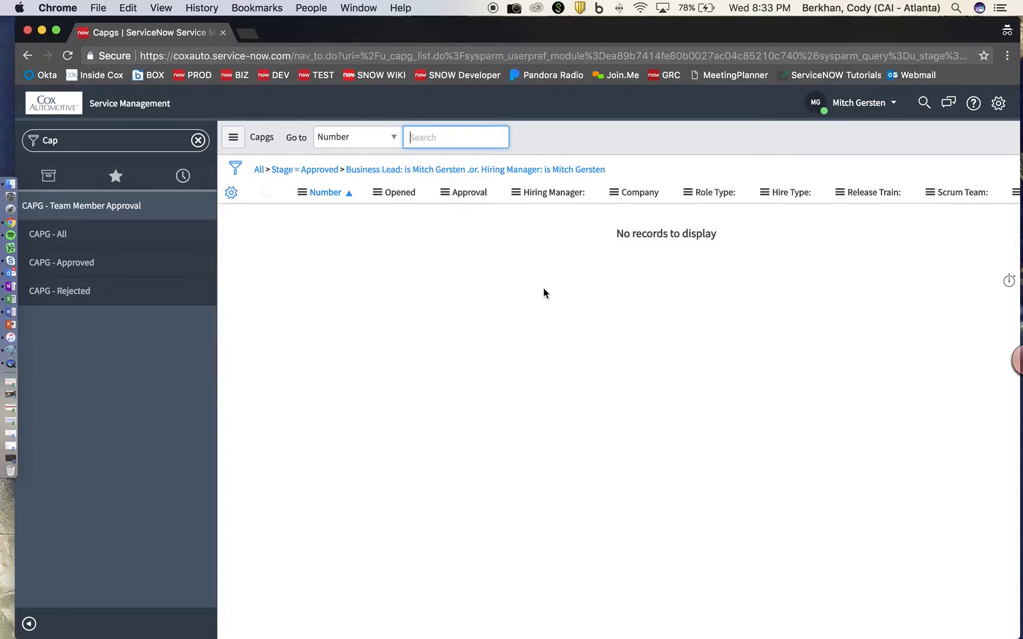
Reload CAPG - All, open CAPG - Rejected with 3 records, and clear the navigator filter.
left_click(143, 237)
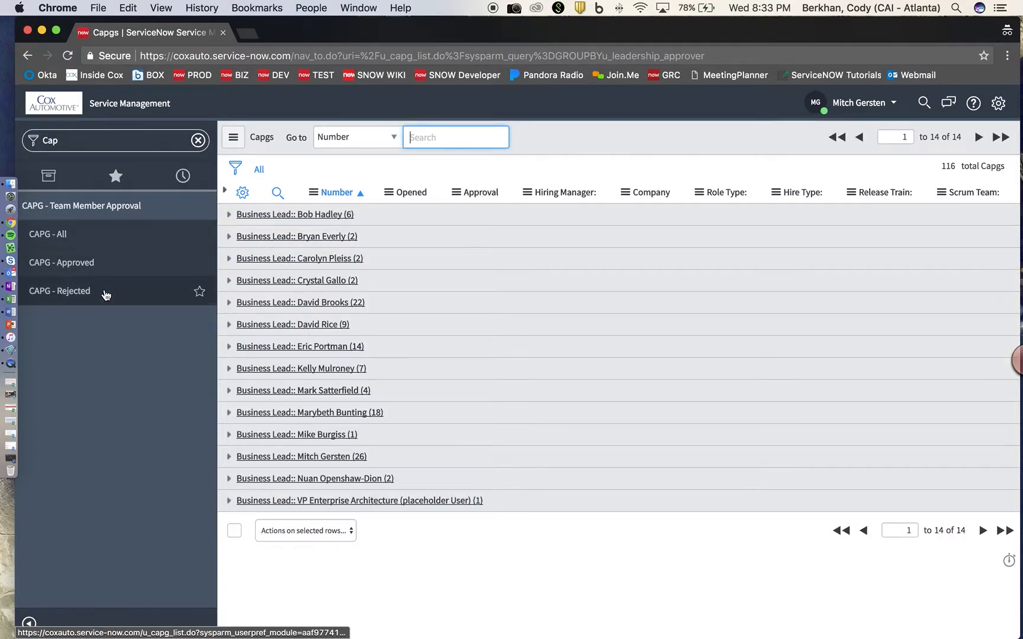
left_click(106, 294)
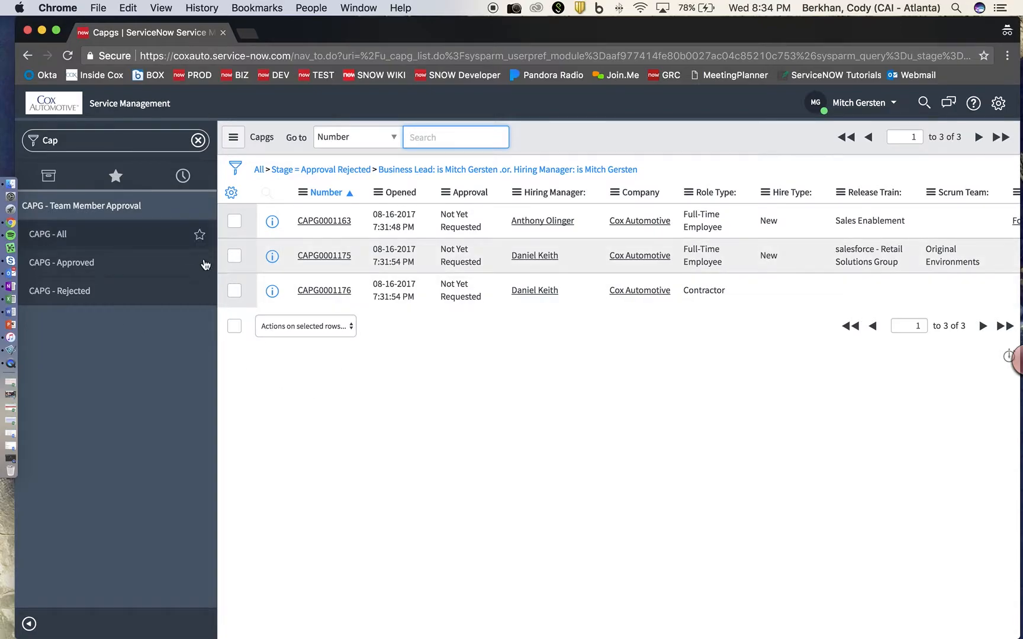
left_click(197, 141)
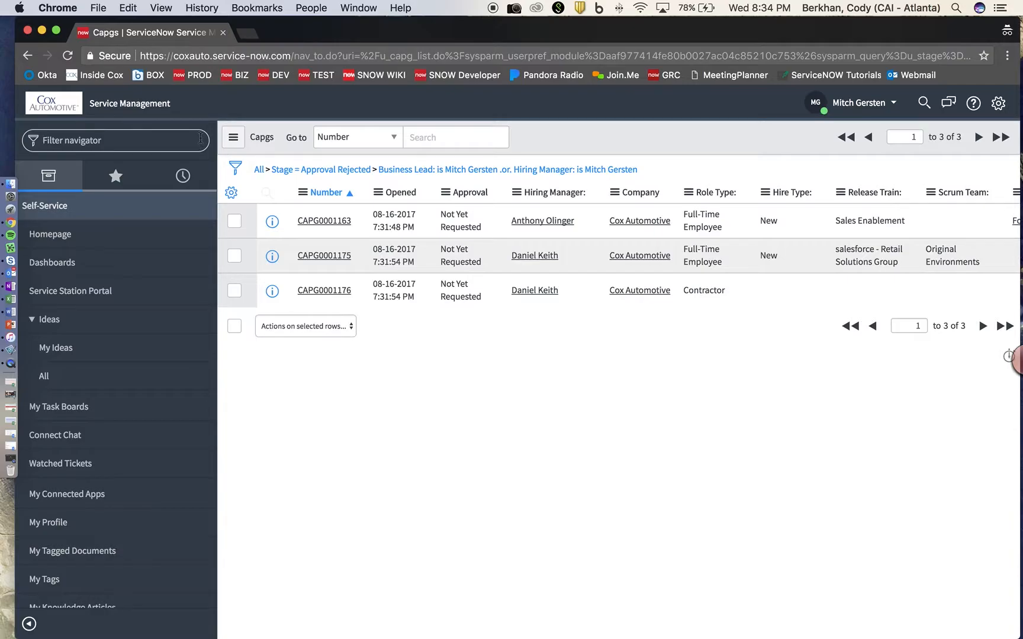
Open Dashboards and select the CAPG - Team Member & Contractor Request dashboard.
type("Dash")
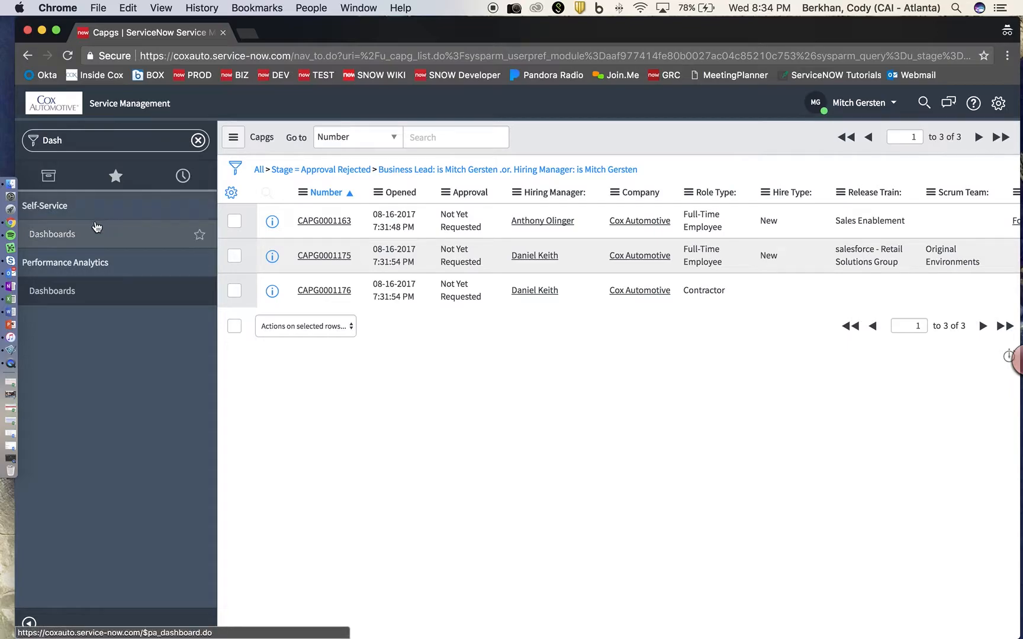
left_click(71, 236)
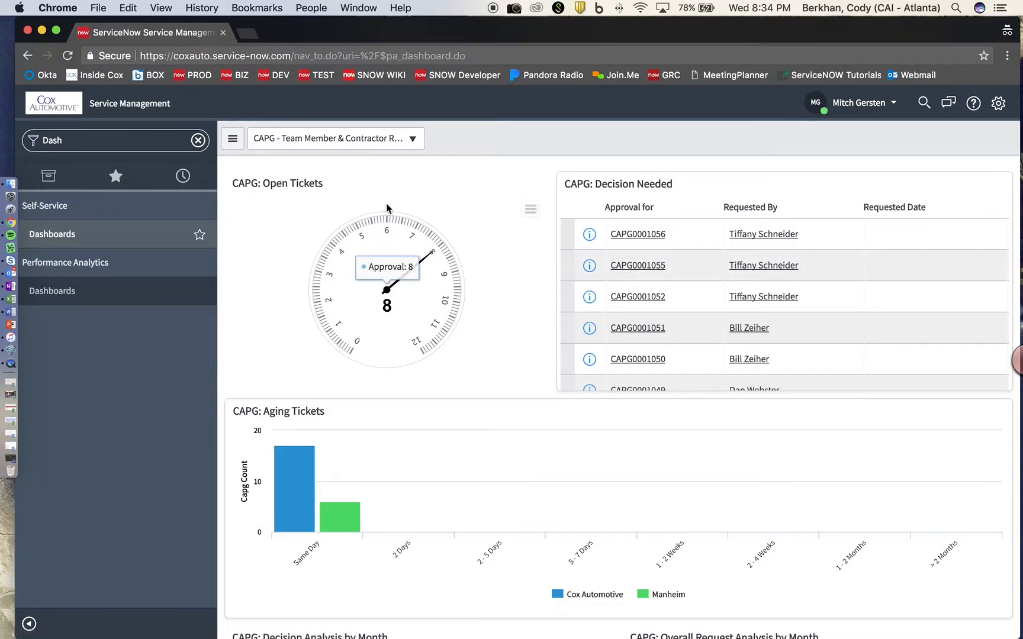
left_click(411, 141)
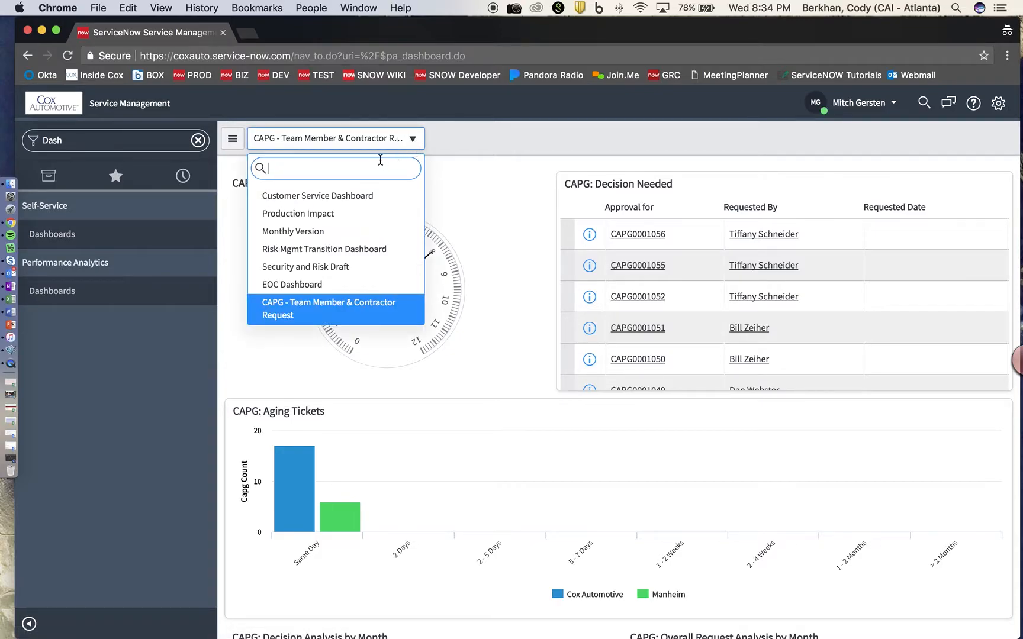
type("Capg")
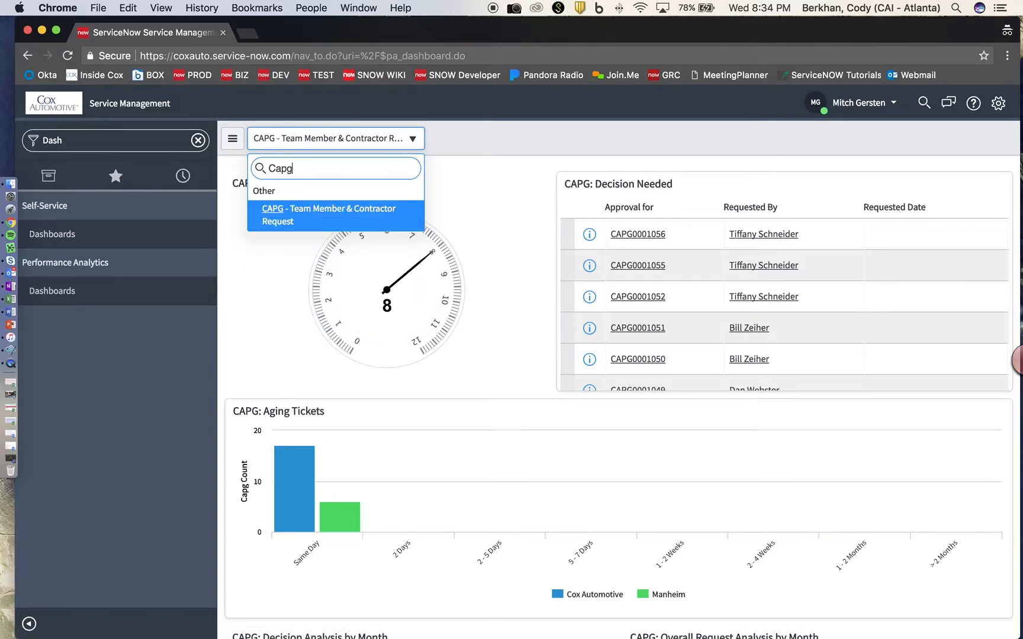
key("Return")
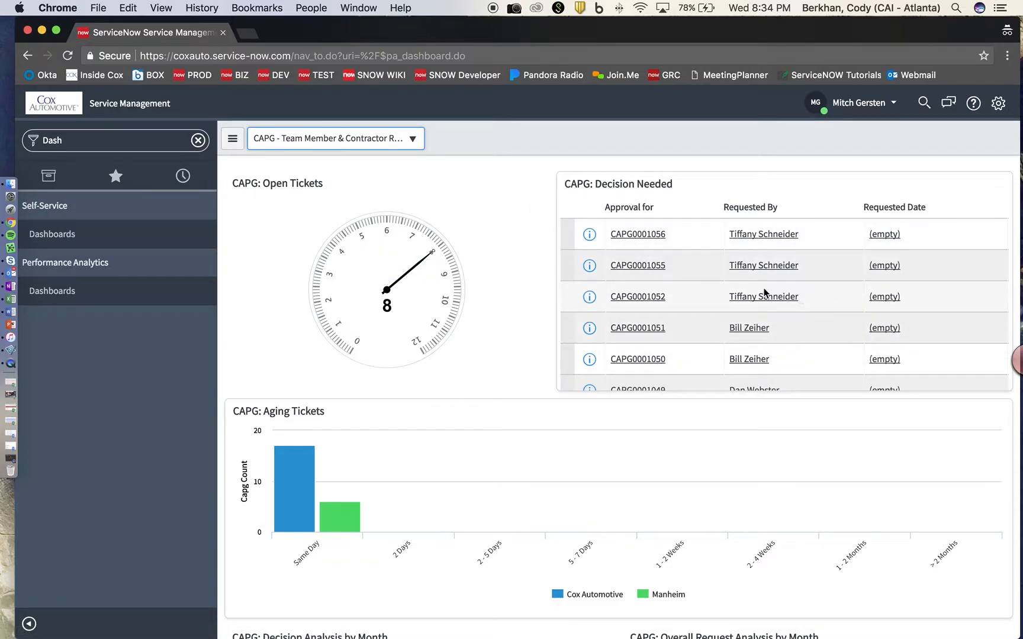
Inspect the dashboard widgets and preview the first decision-needed approval record.
mouse_move(379, 317)
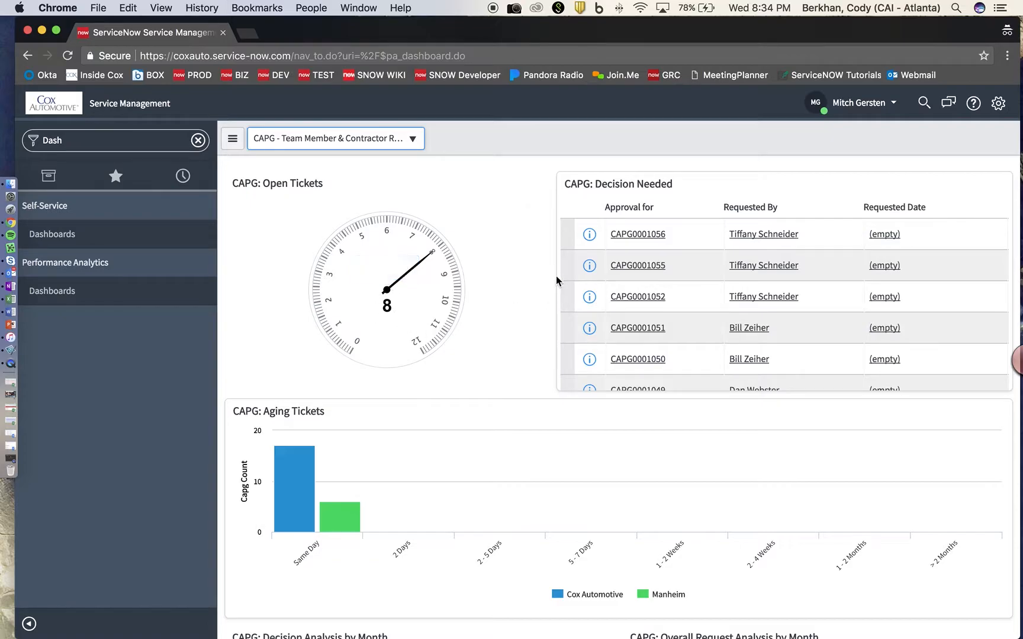
left_click(585, 238)
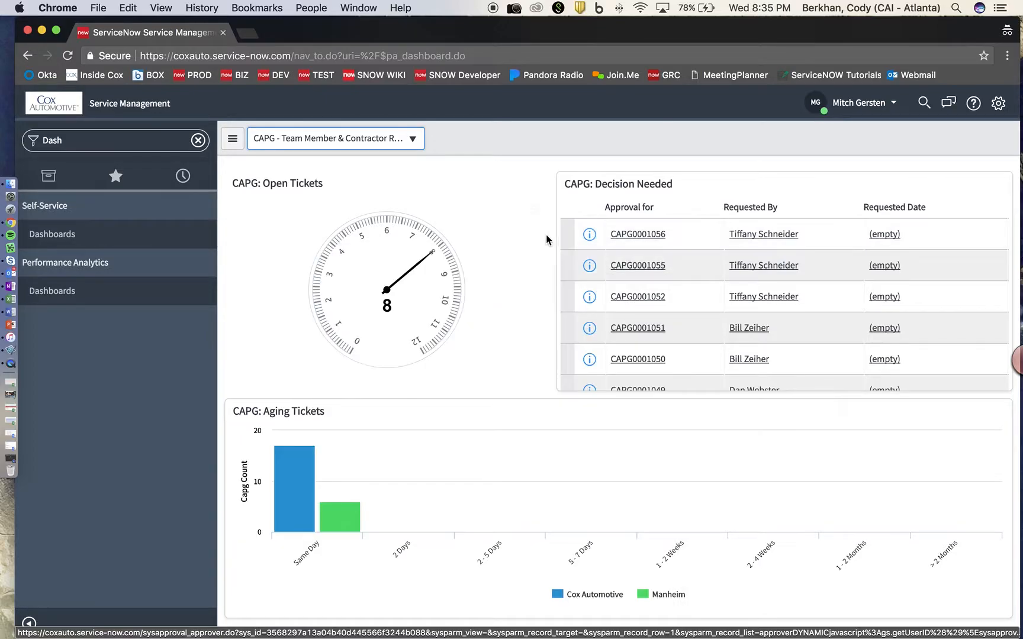
scroll(521, 231, "down", 1)
mouse_move(294, 438)
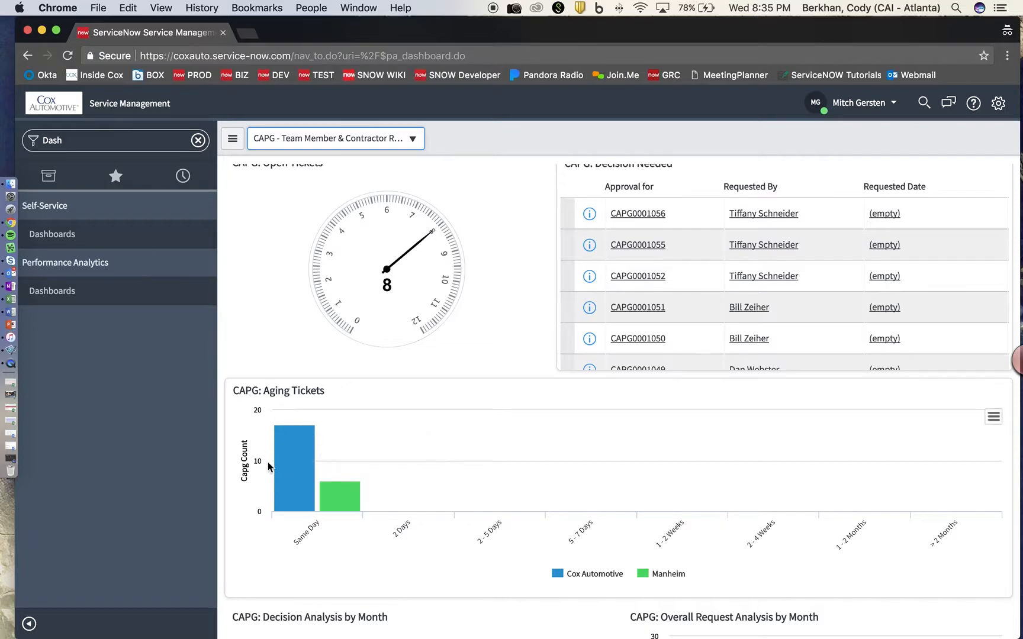
mouse_move(328, 495)
scroll(432, 430, "up", 1)
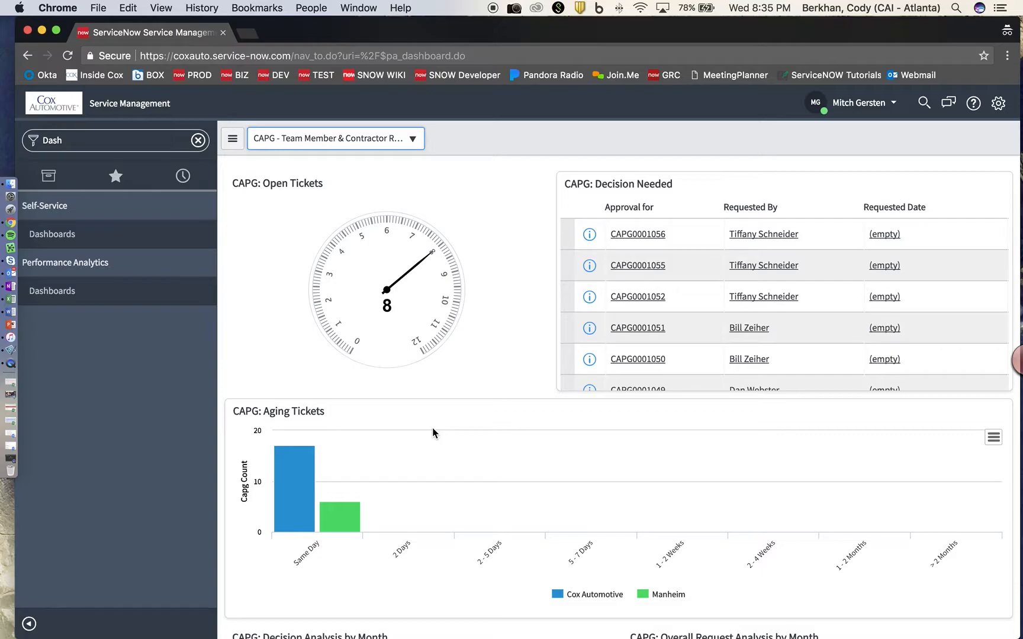
Filter the navigator for 'Rep' and create a new report titled 'CAPG: Assigned to Me'.
left_click(198, 142)
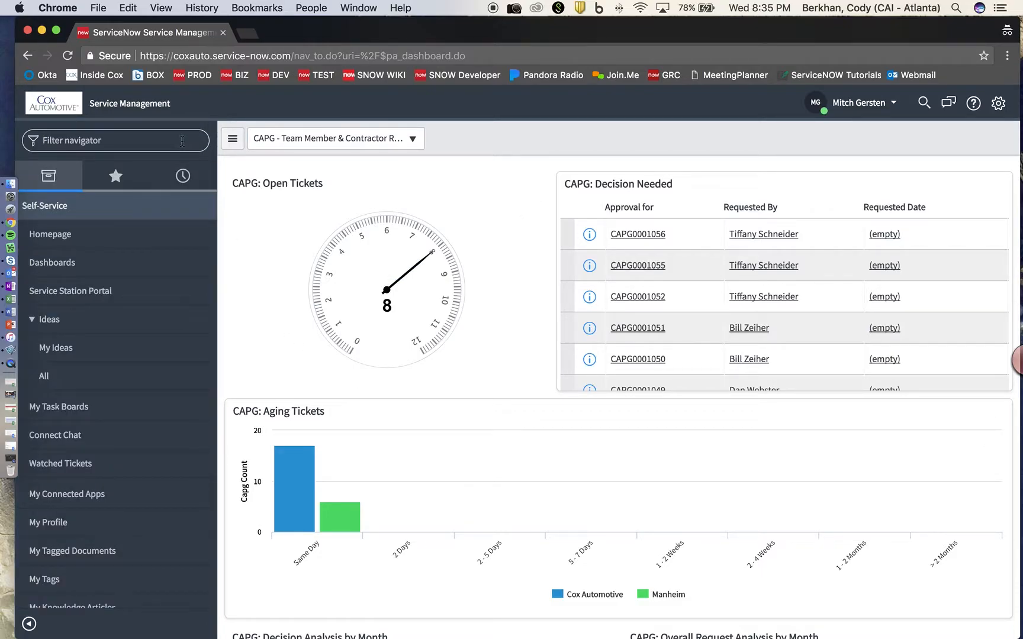
type("REop")
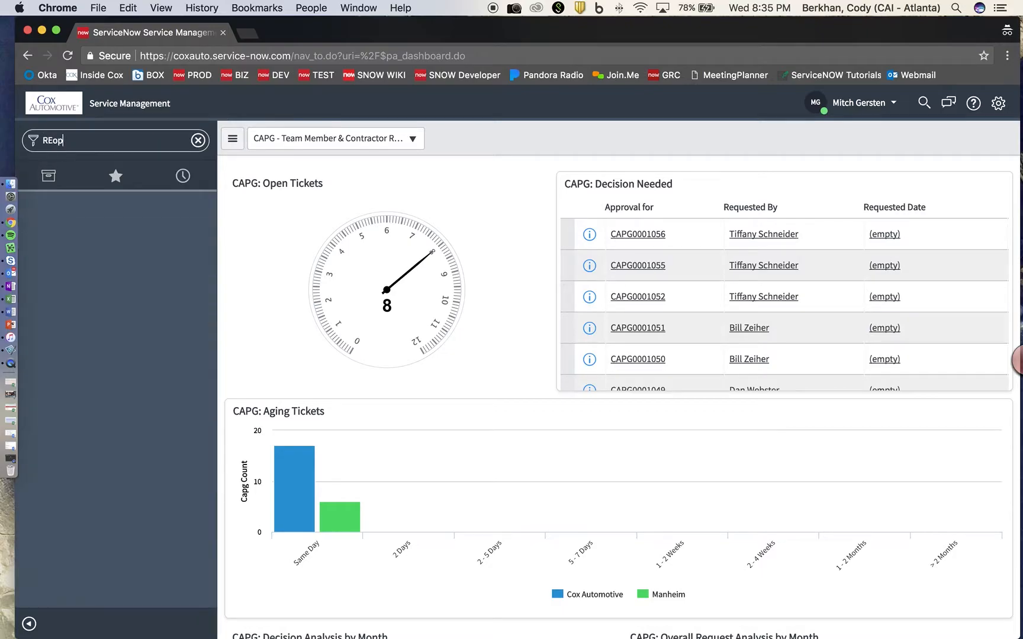
key("BackSpace")
key("BackSpace")
type("eport")
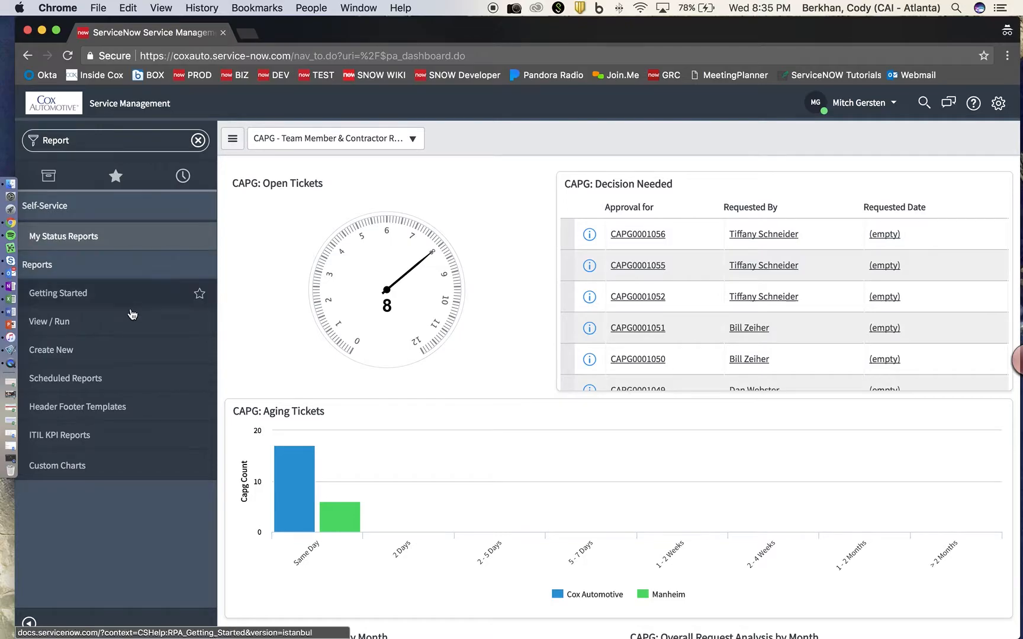
left_click(69, 351)
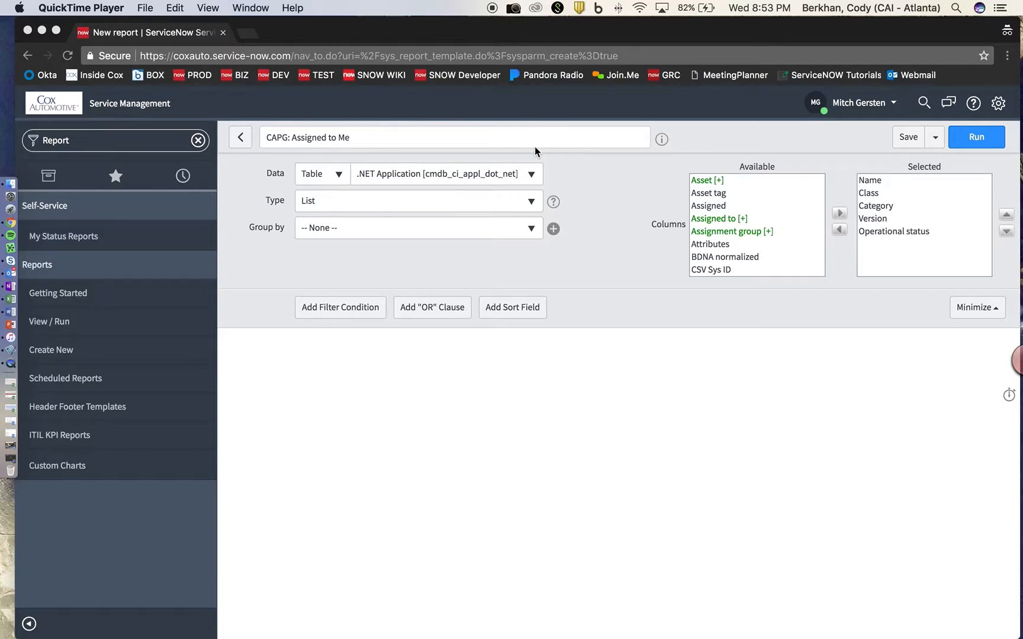
left_click_drag(391, 137, 245, 136)
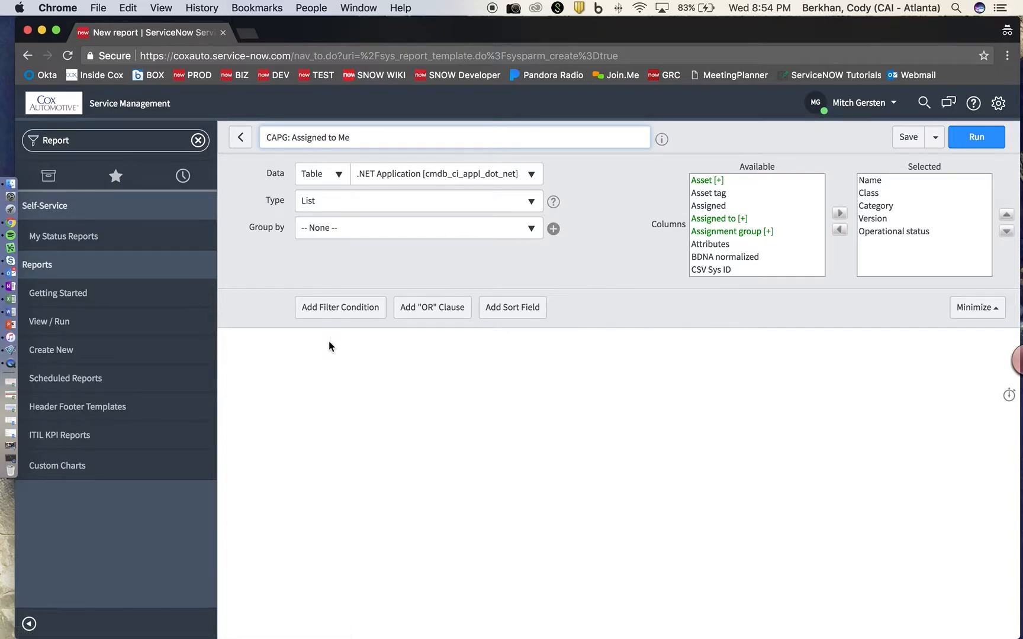
left_click(573, 181)
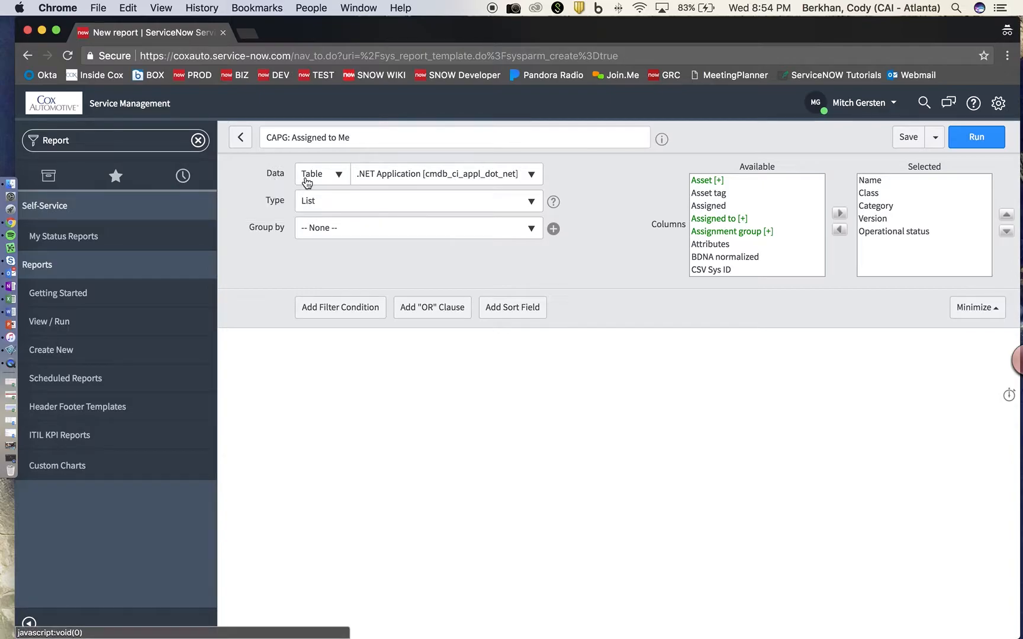
Set the report's data source to the Capg [u_capg] table with type List.
left_click(522, 177)
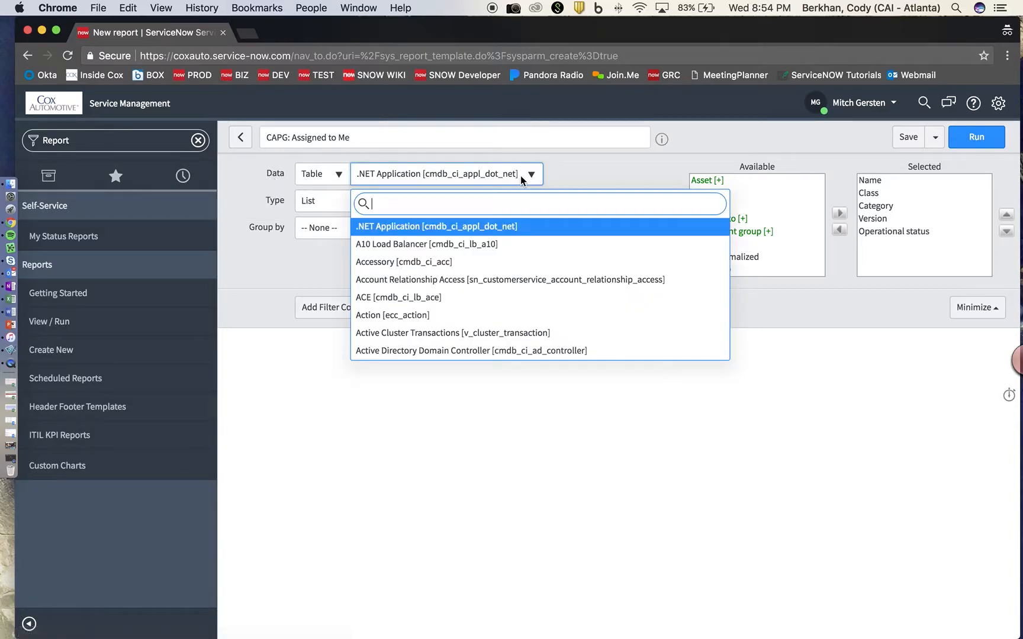
type("CAPG")
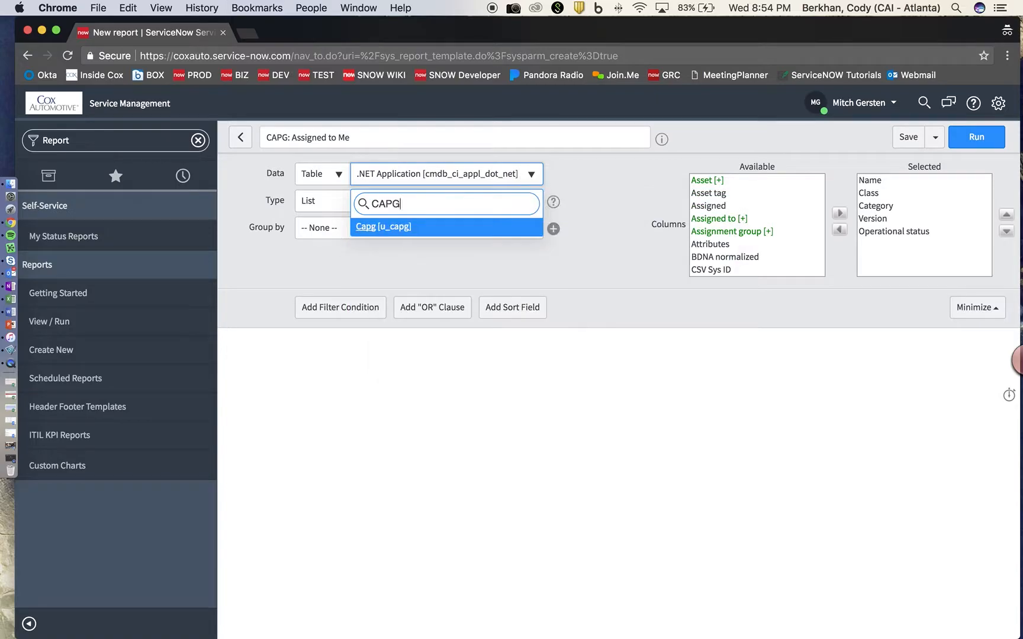
key("Return")
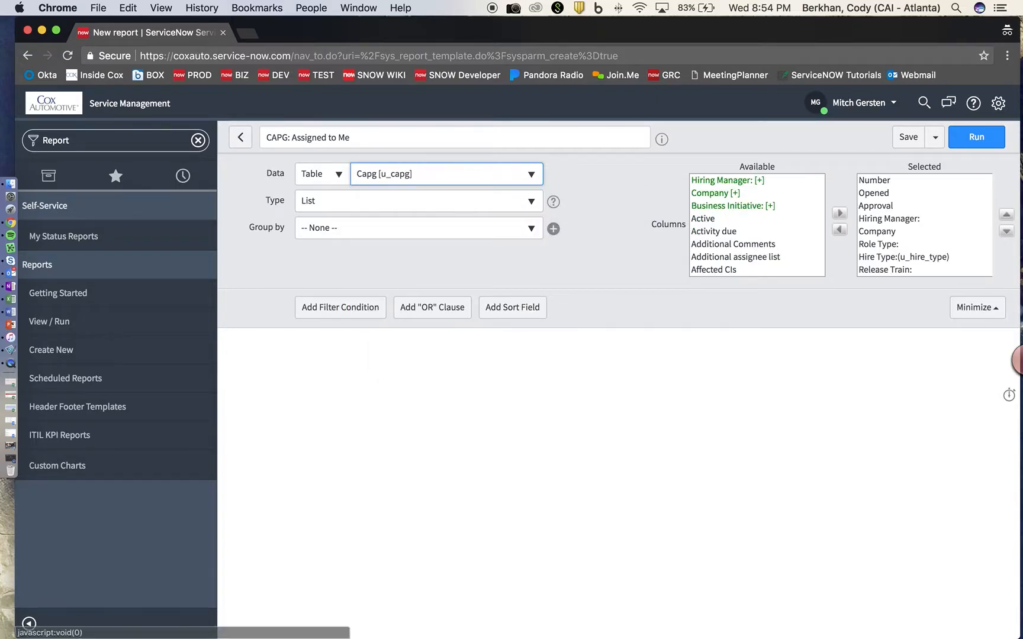
left_click(531, 202)
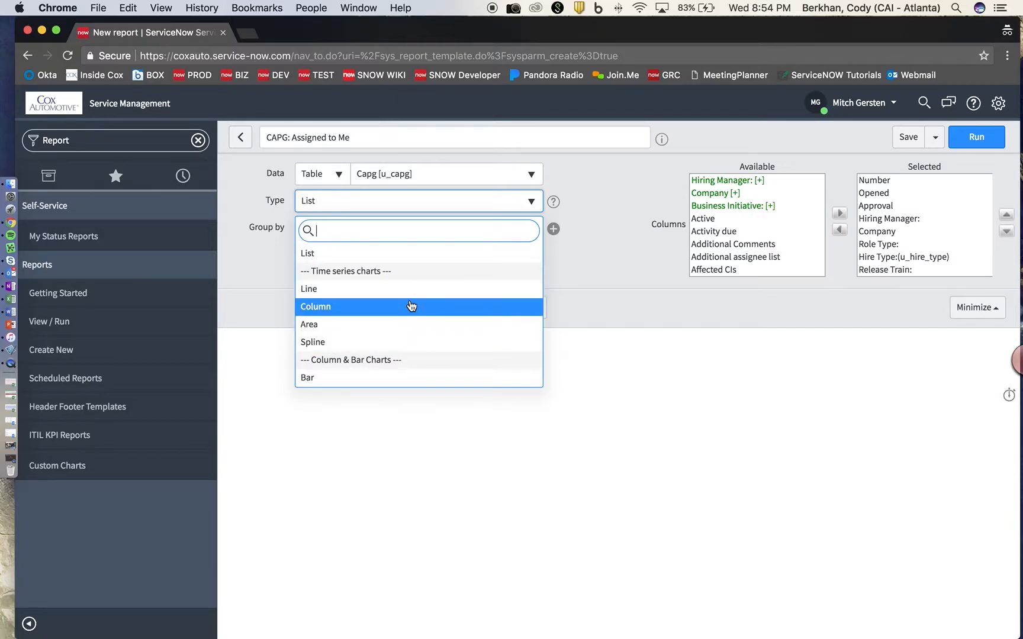
left_click(367, 262)
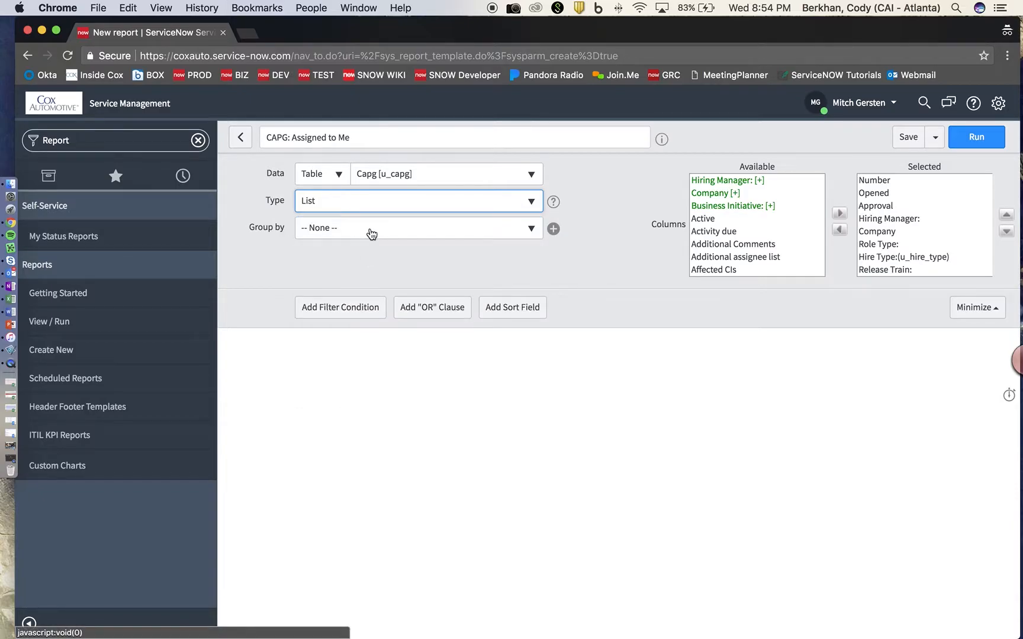
Group the report by Business Initiative.
left_click(511, 236)
scroll(391, 317, "down", 1)
scroll(374, 304, "up", 1)
scroll(377, 308, "down", 5)
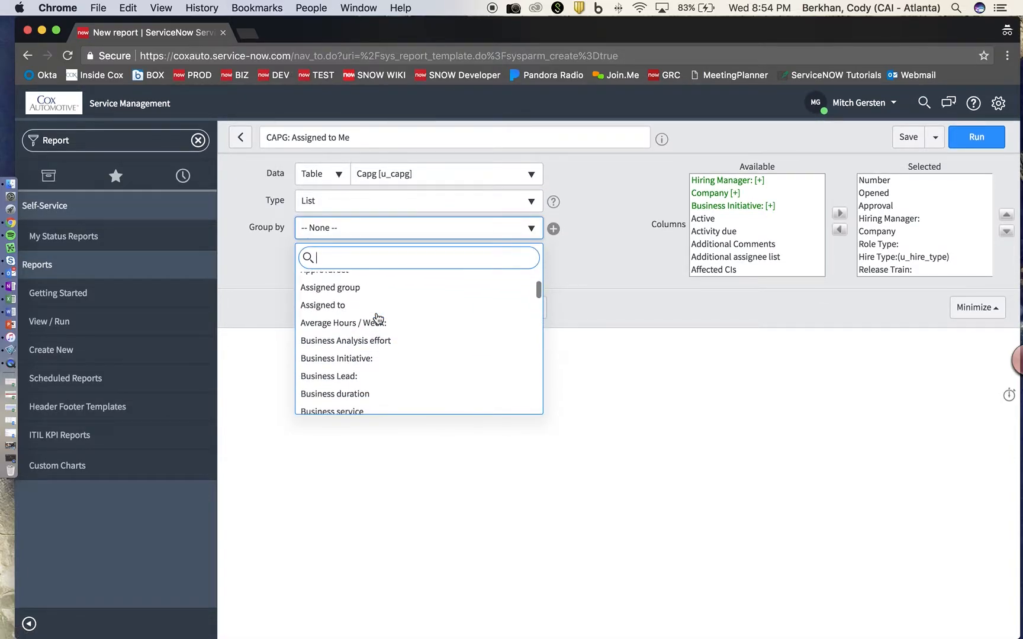
scroll(377, 363, "down", 1)
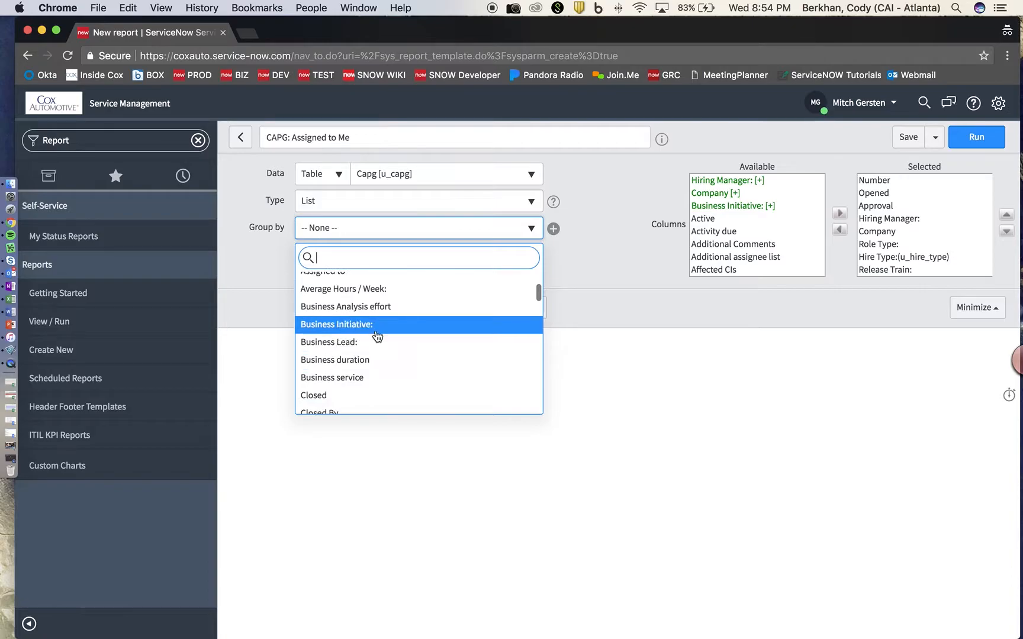
scroll(397, 338, "down", 3)
scroll(390, 370, "up", 2)
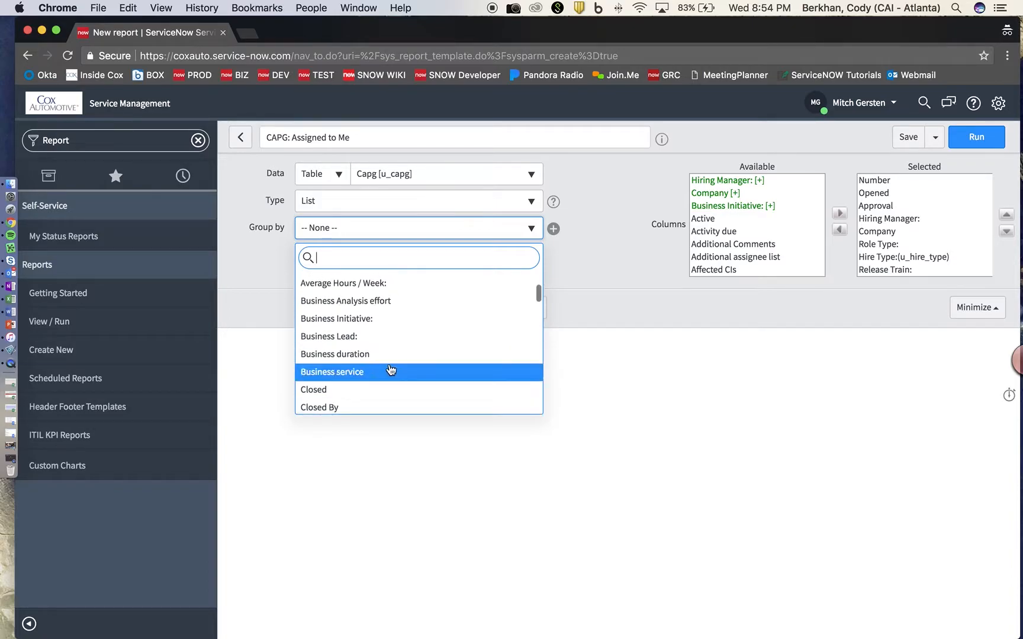
left_click(385, 324)
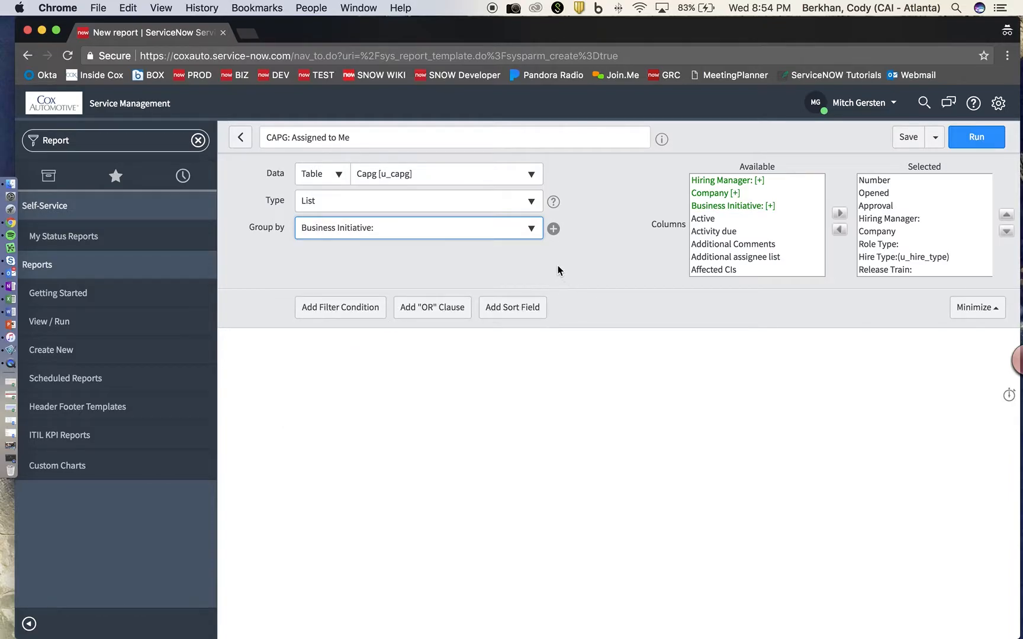
Add a 'Business Lead is' filter for a specific person and run the report.
left_click(339, 316)
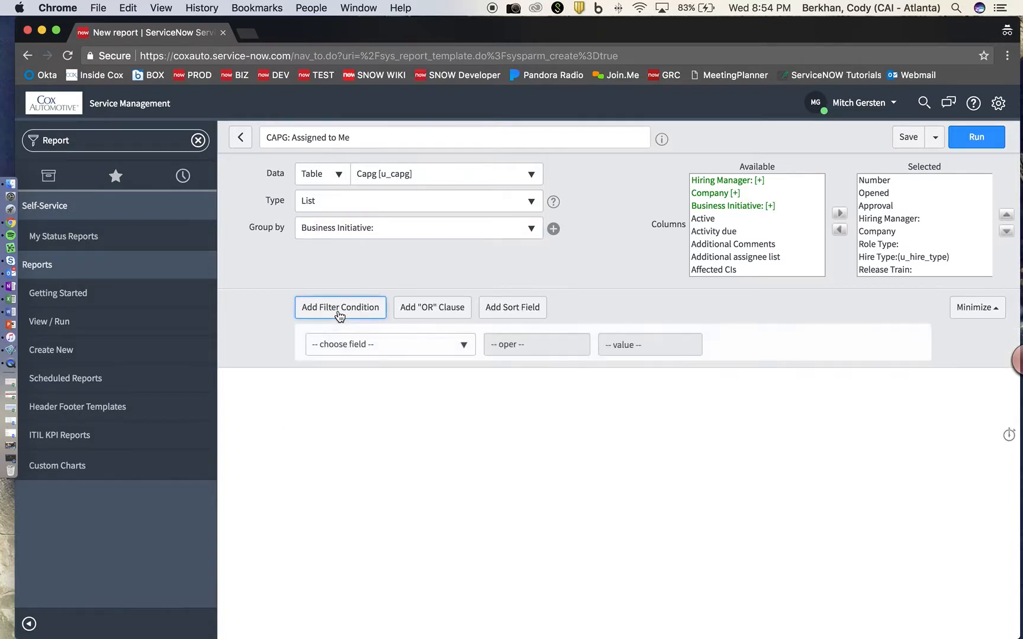
left_click(462, 349)
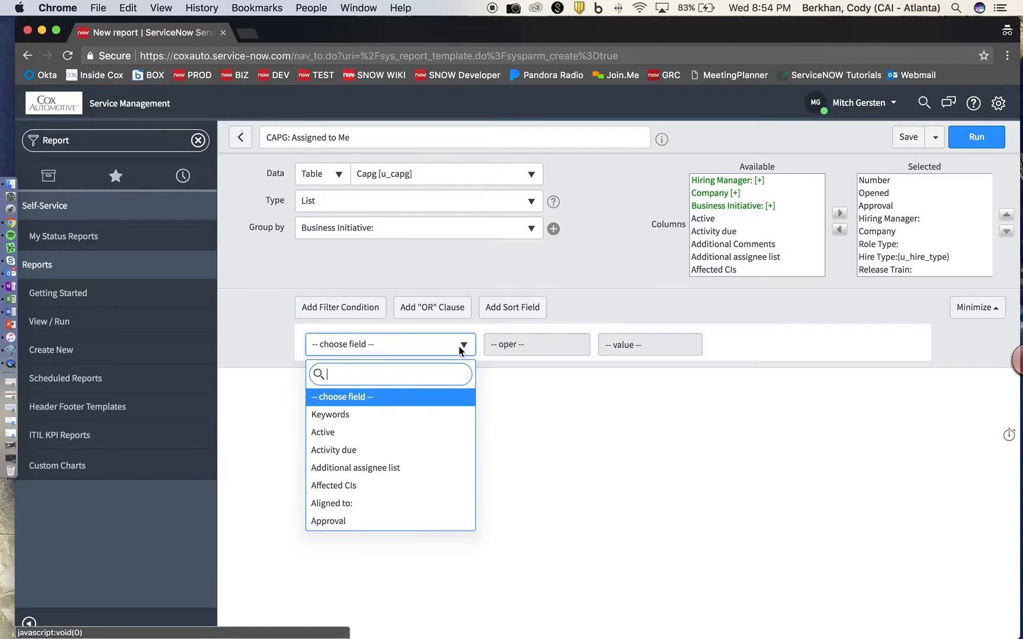
type("Busi")
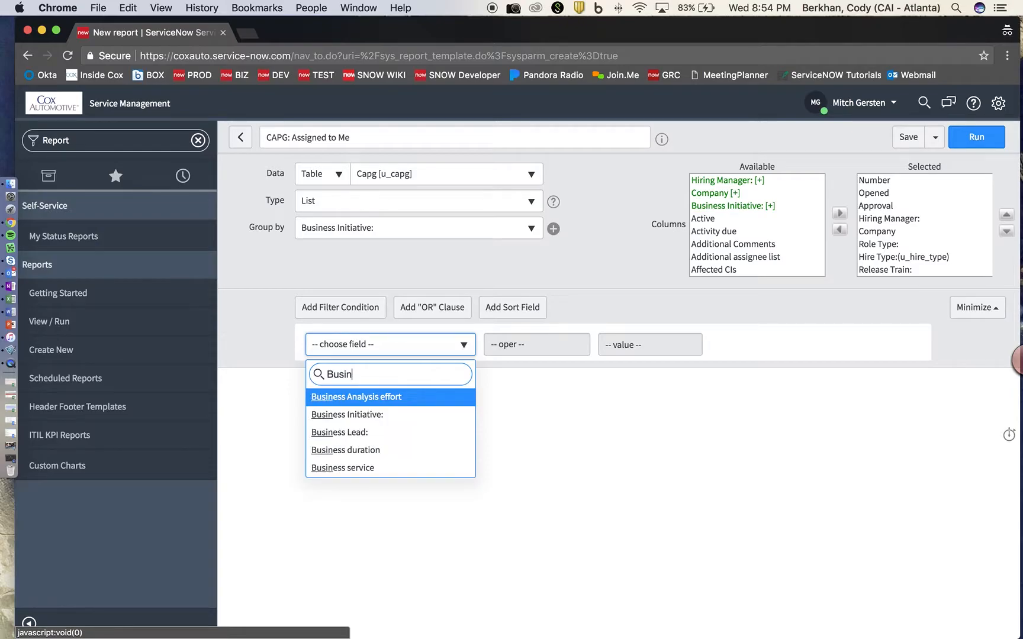
type("n")
key("Down")
key("Down")
key("Return")
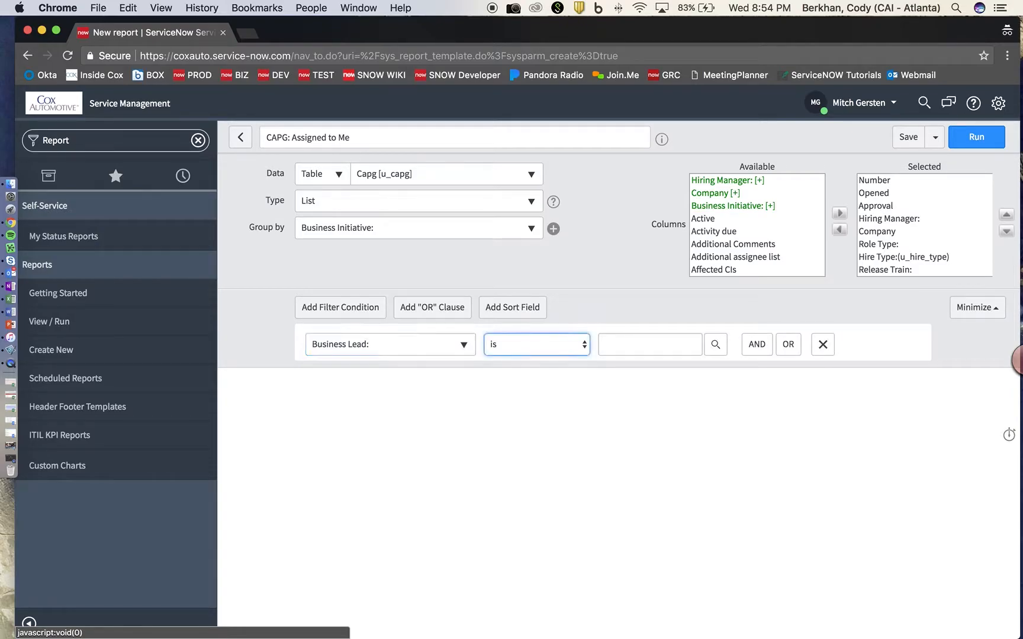
left_click(580, 342)
left_click(670, 346)
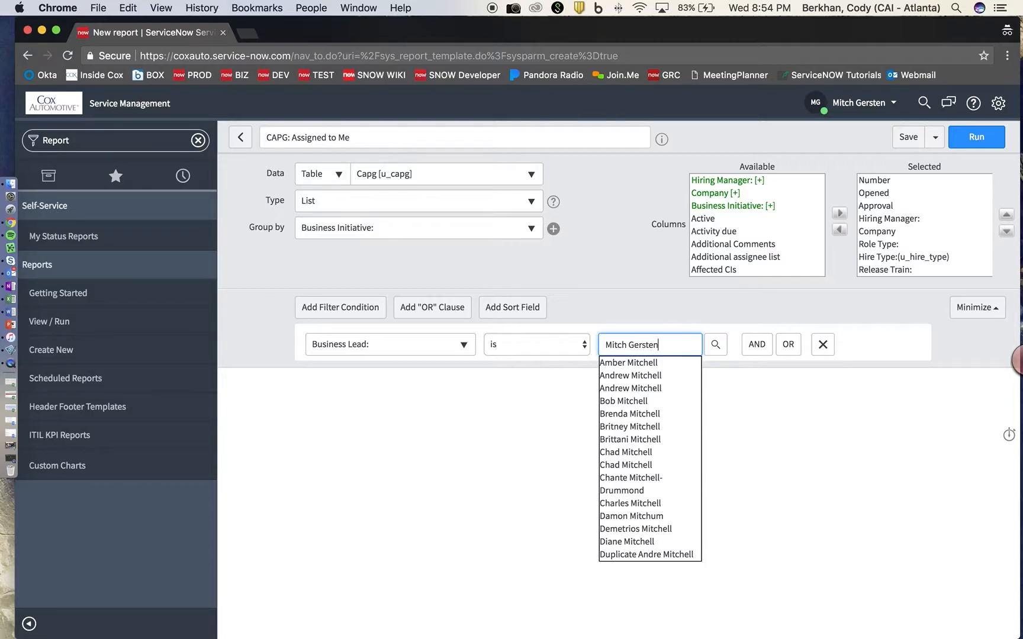
key("Down")
key("Down")
key("Return")
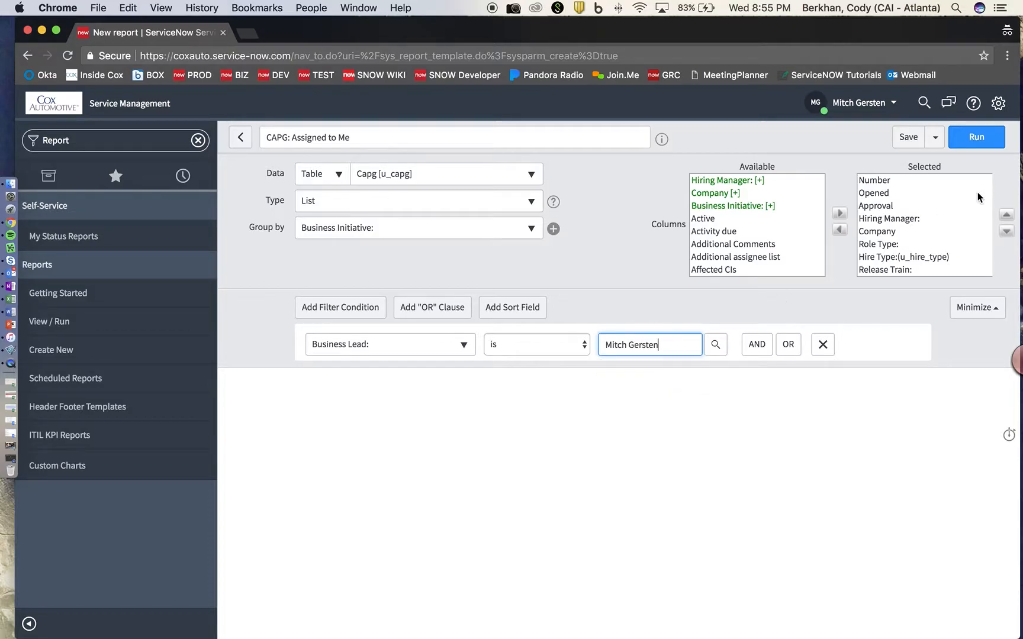
left_click(978, 147)
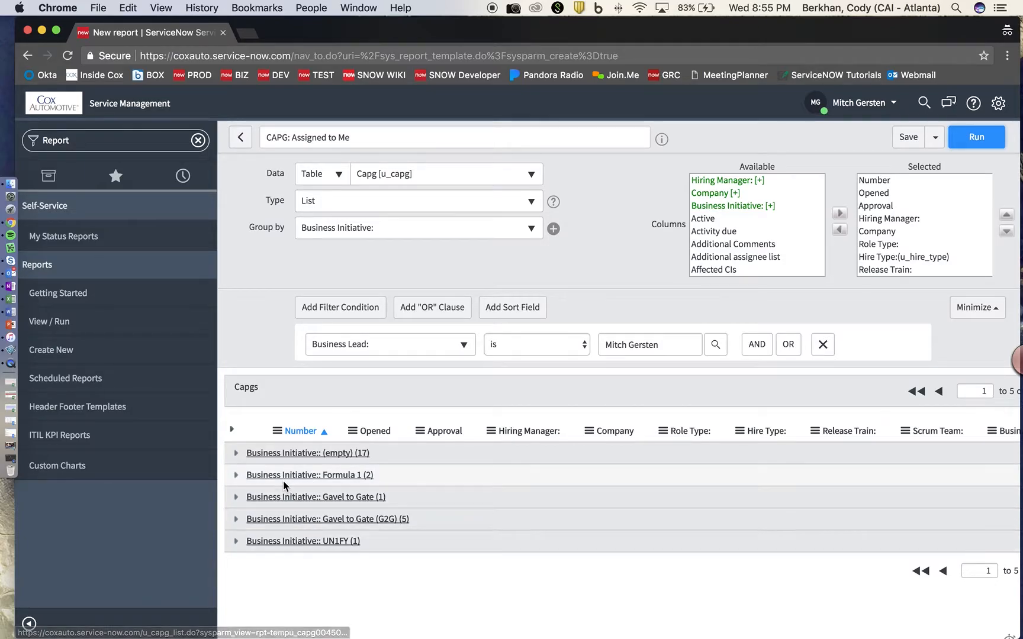
Expand and collapse the Business Initiative result groups, including the empty group of 17.
left_click(231, 429)
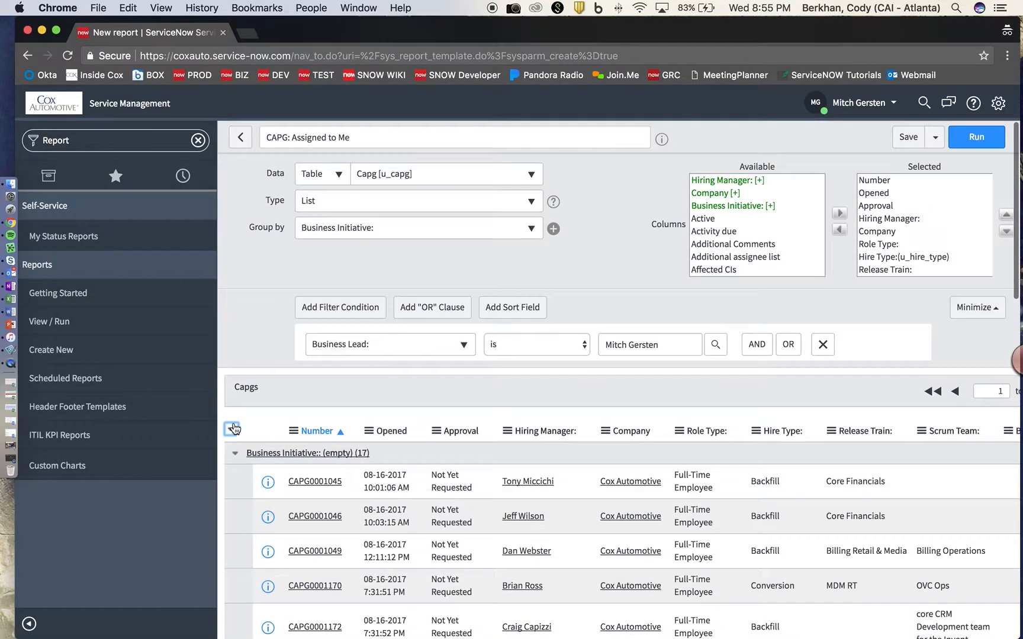
left_click(233, 429)
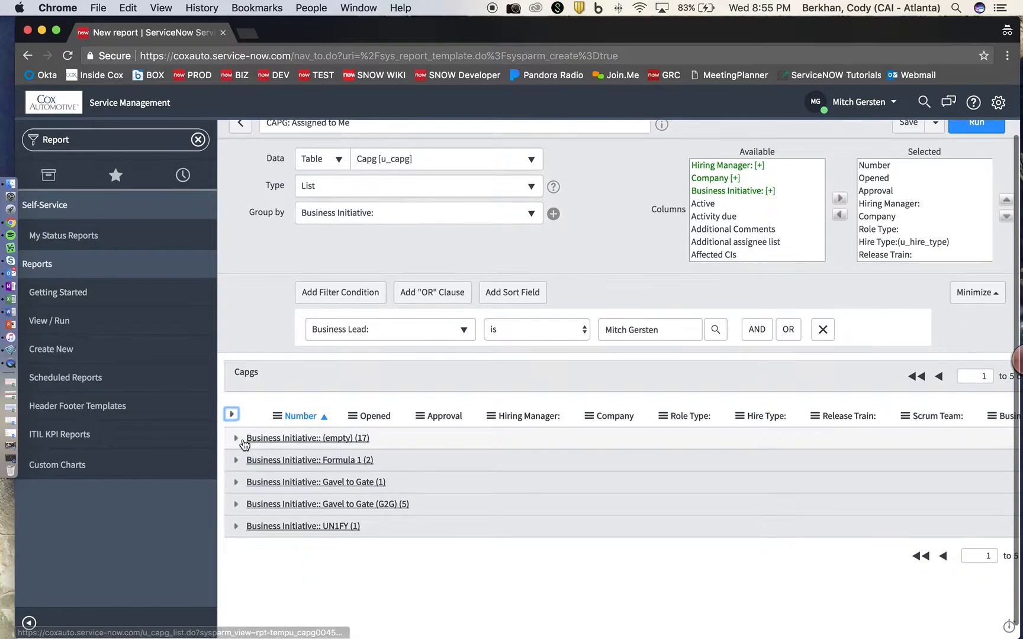
left_click(242, 441)
scroll(240, 447, "down", 5)
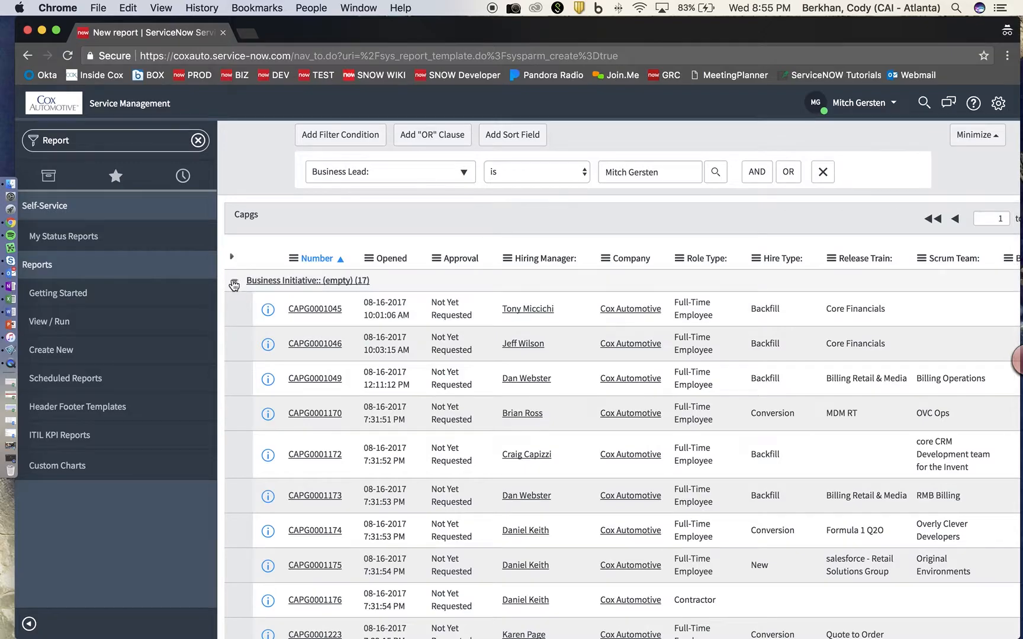
left_click(235, 283)
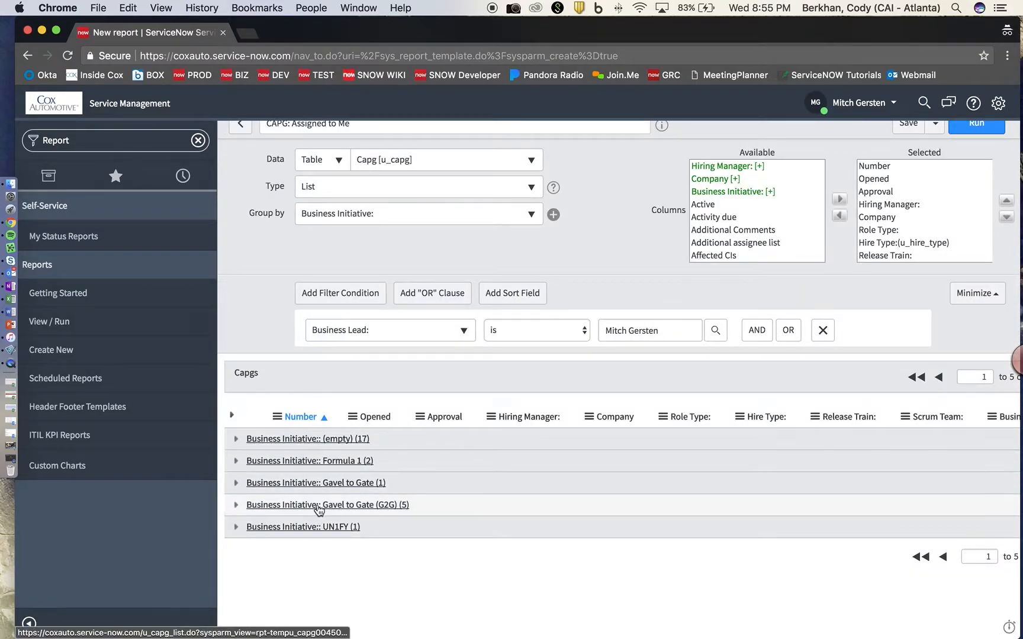
left_click(502, 213)
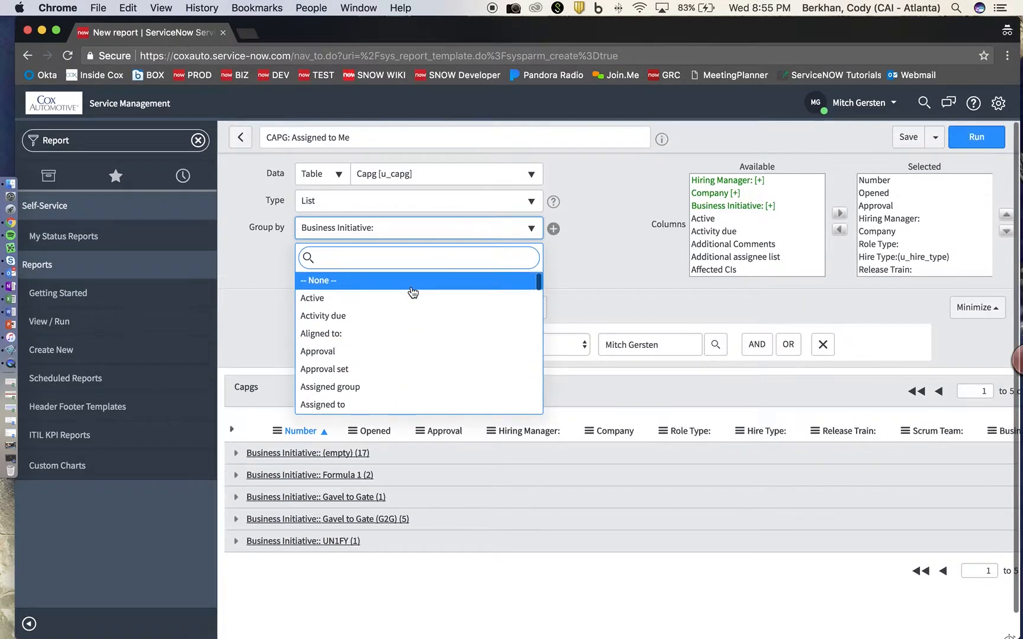
Set Group by to -- None -- and scroll across the report preview.
left_click(367, 283)
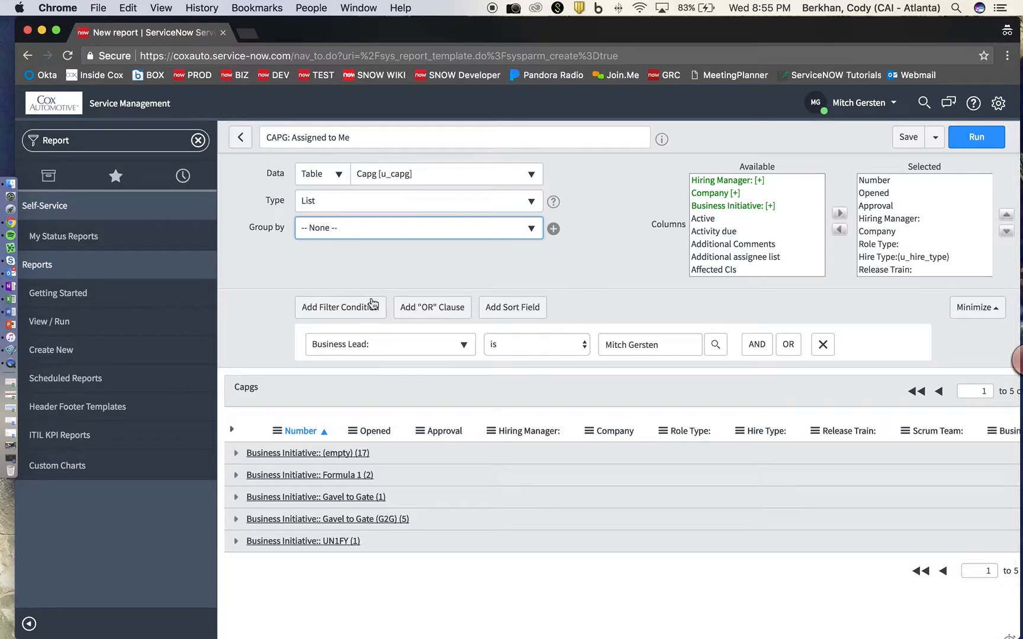
scroll(467, 480, "down", 1)
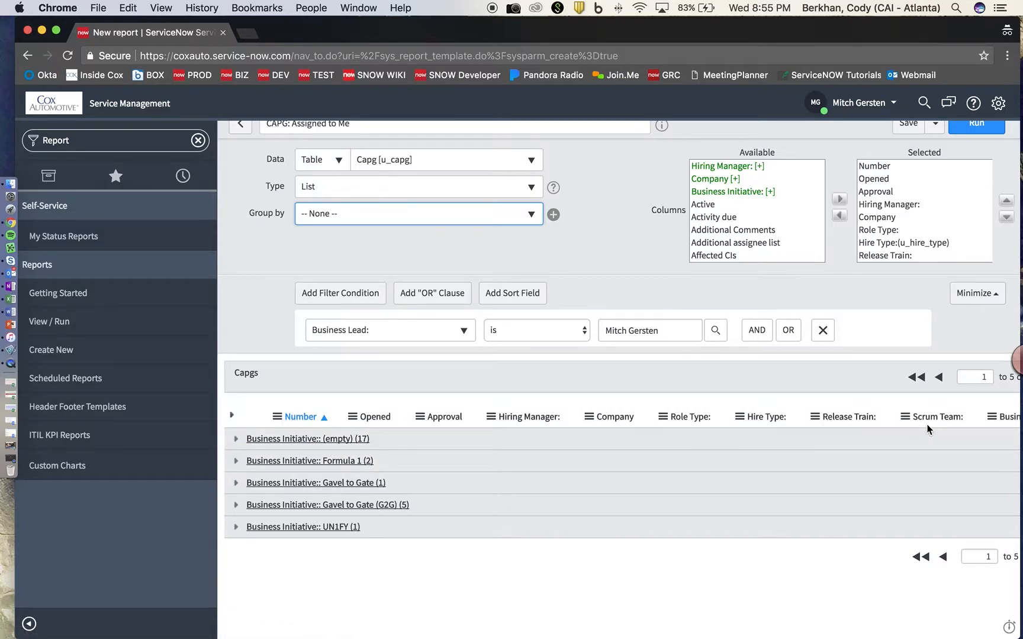
scroll(927, 425, "right", 3)
scroll(928, 424, "left", 3)
scroll(685, 422, "right", 3)
scroll(685, 423, "left", 2)
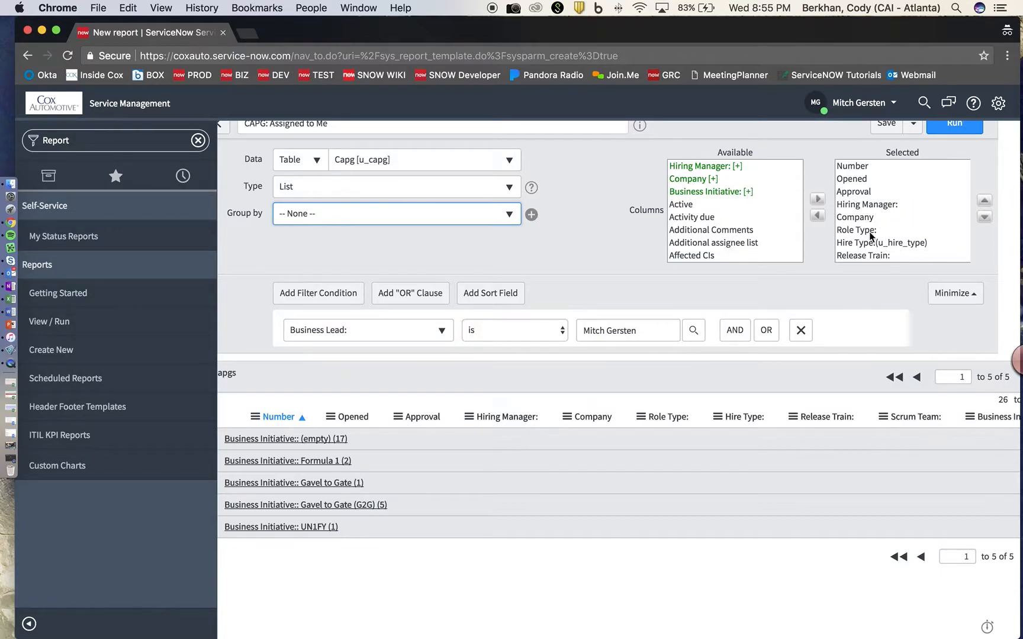
Remove Number from the report's selected columns.
left_click(873, 168)
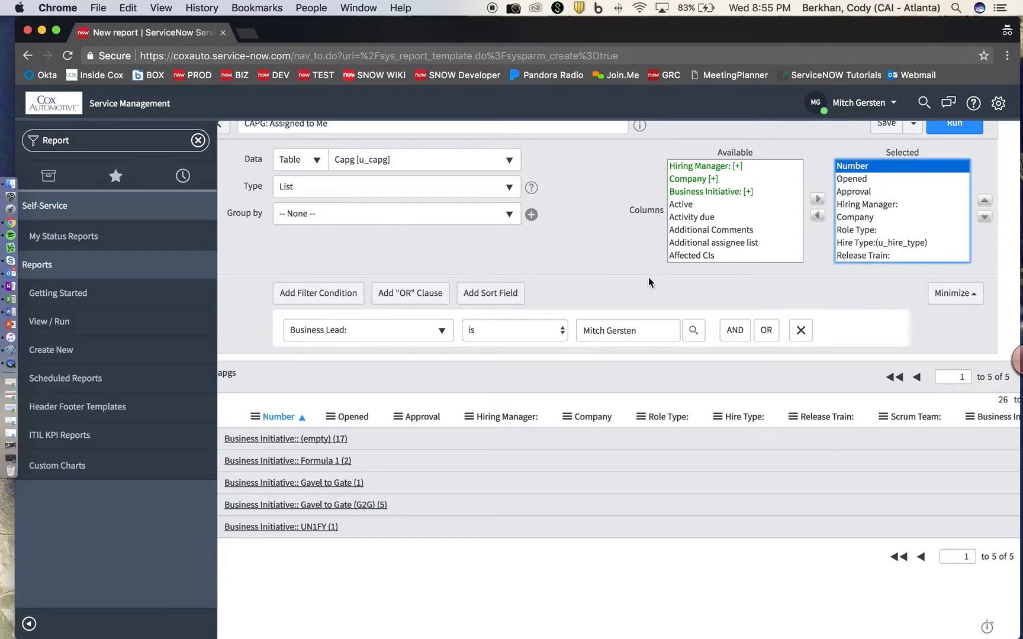
left_click(817, 215)
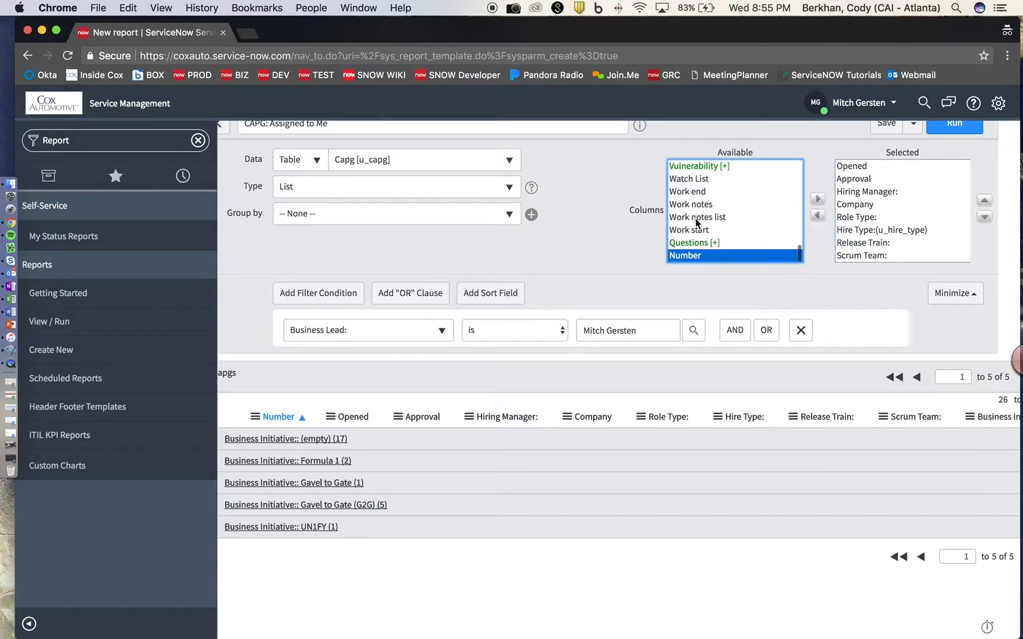
scroll(711, 237, "up", 10)
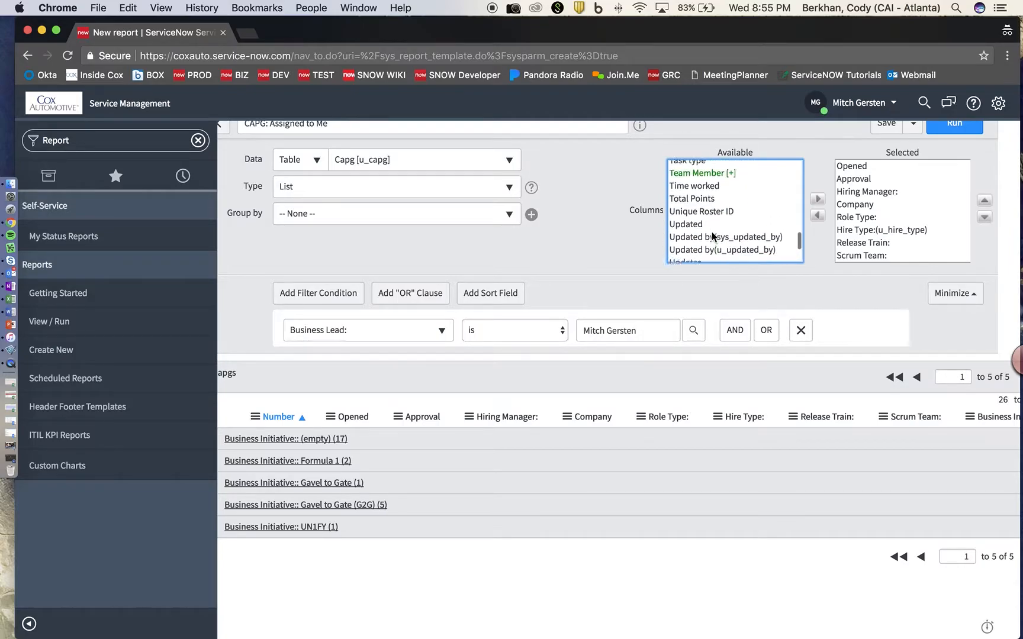
scroll(712, 233, "up", 5)
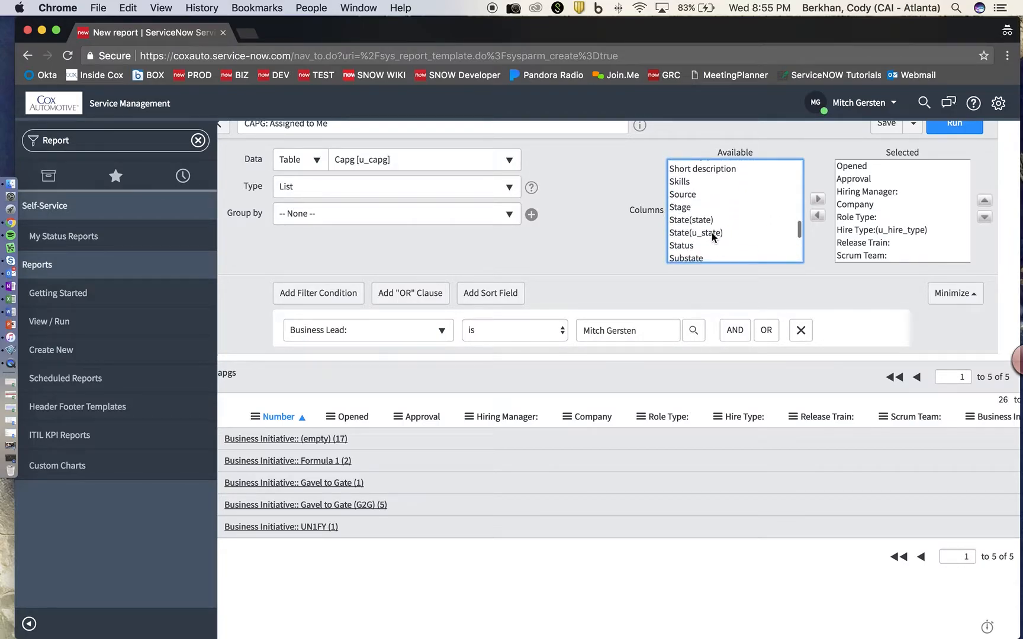
Add Stage to the selected columns and move it up to sit just below Opened.
left_click(705, 230)
left_click(817, 199)
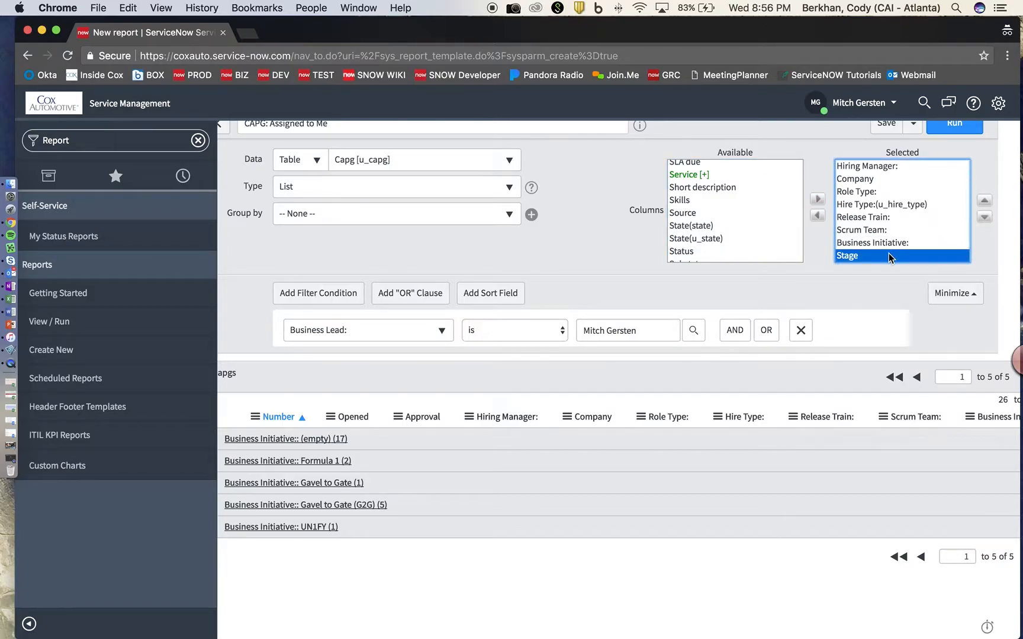
left_click(984, 203)
left_click(985, 203)
left_click(984, 203)
left_click(985, 203)
left_click(985, 203)
left_click(985, 203)
left_click(985, 203)
left_click(984, 203)
scroll(987, 208, "up", 2)
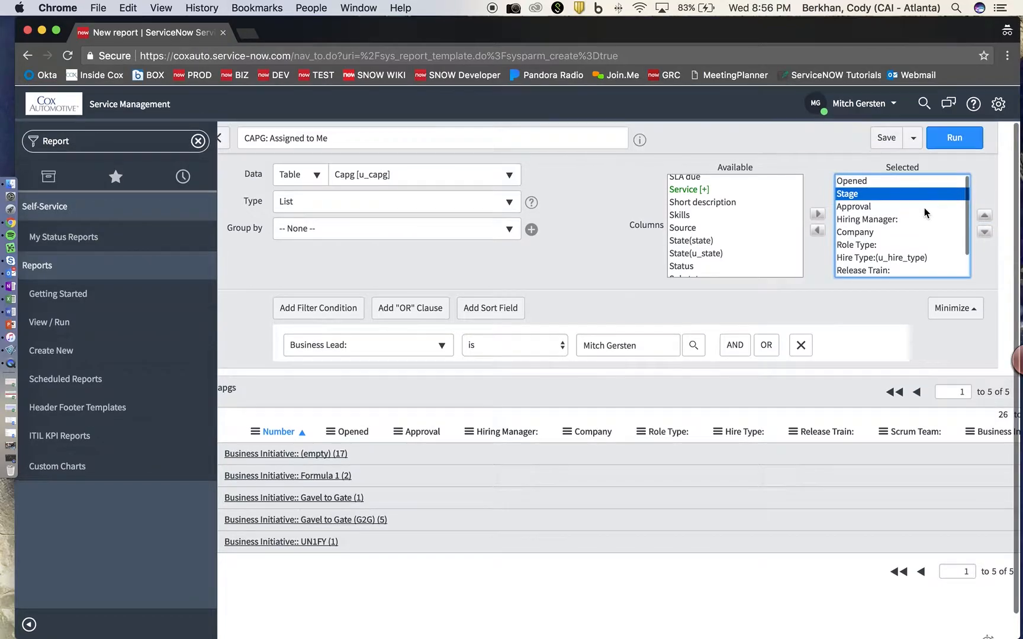
scroll(965, 213, "down", 2)
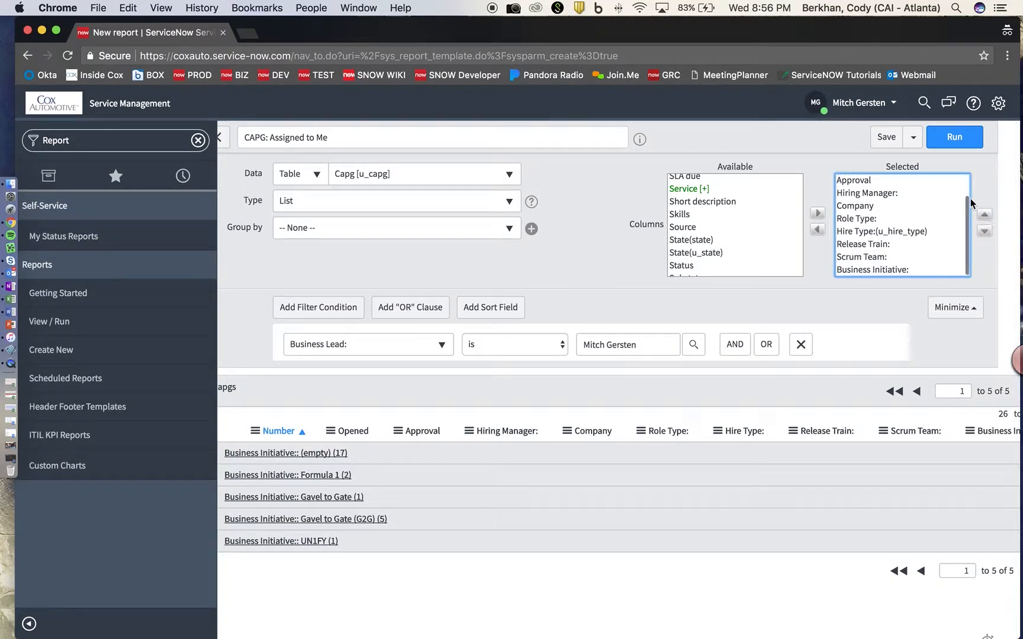
Run the report and review the 26 Capg records with Stage as the first column.
left_click(954, 136)
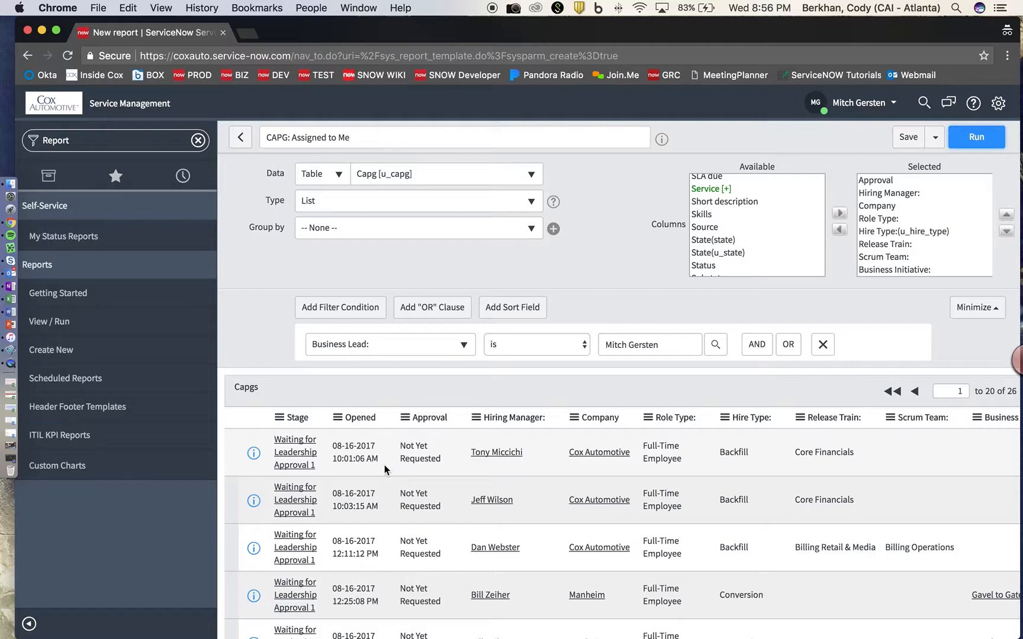
scroll(367, 465, "down", 4)
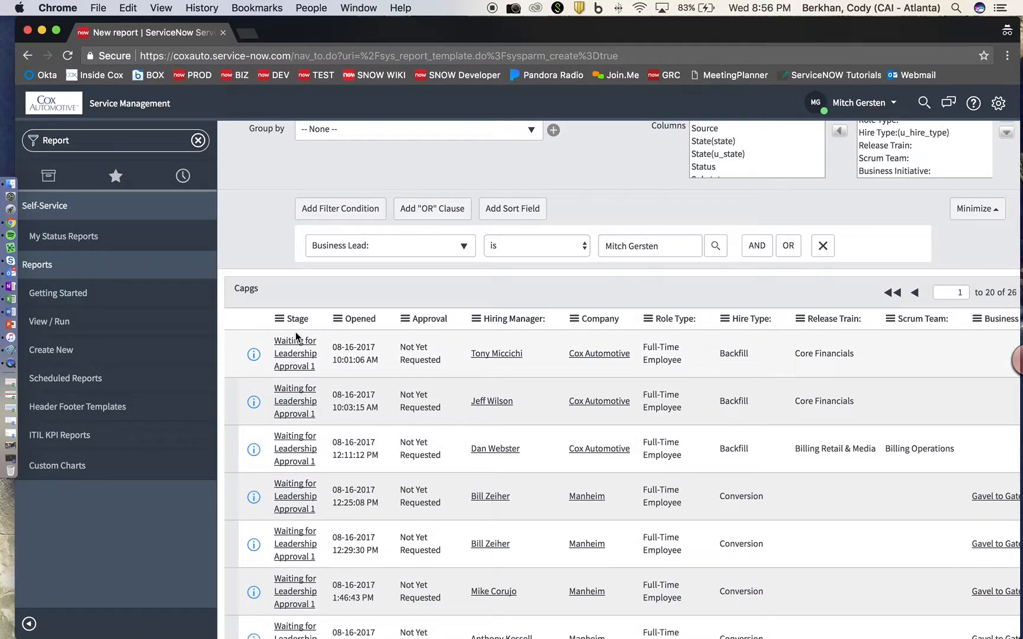
scroll(296, 336, "down", 6)
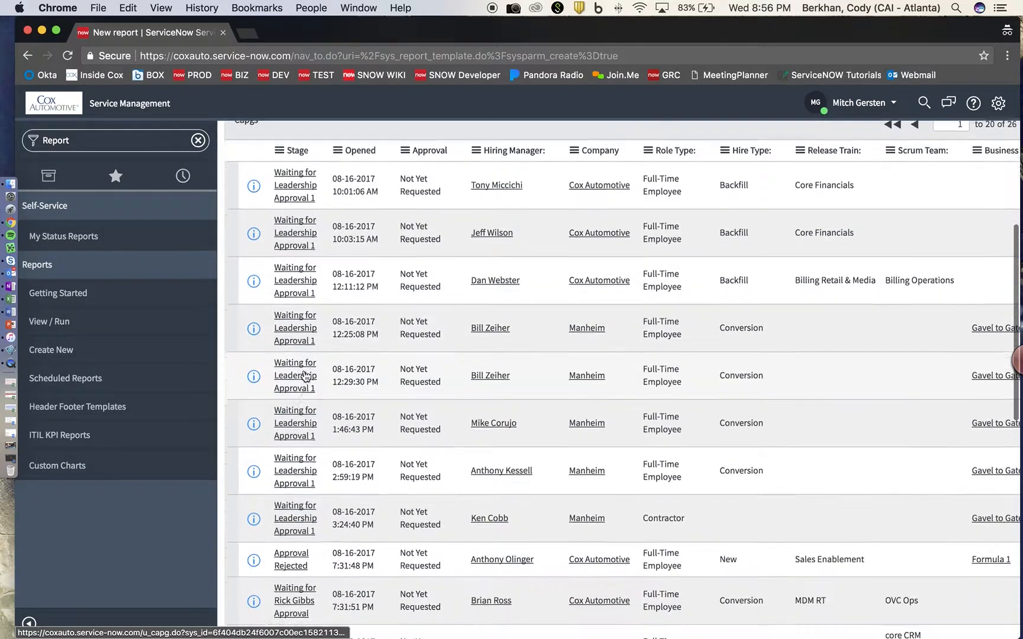
scroll(306, 375, "down", 7)
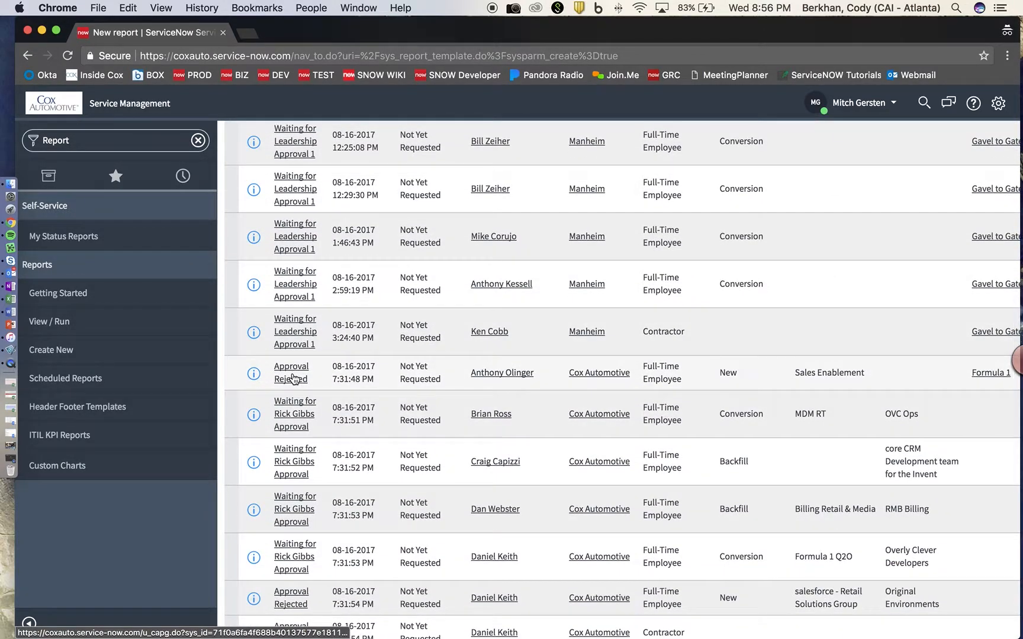
scroll(299, 355, "up", 2)
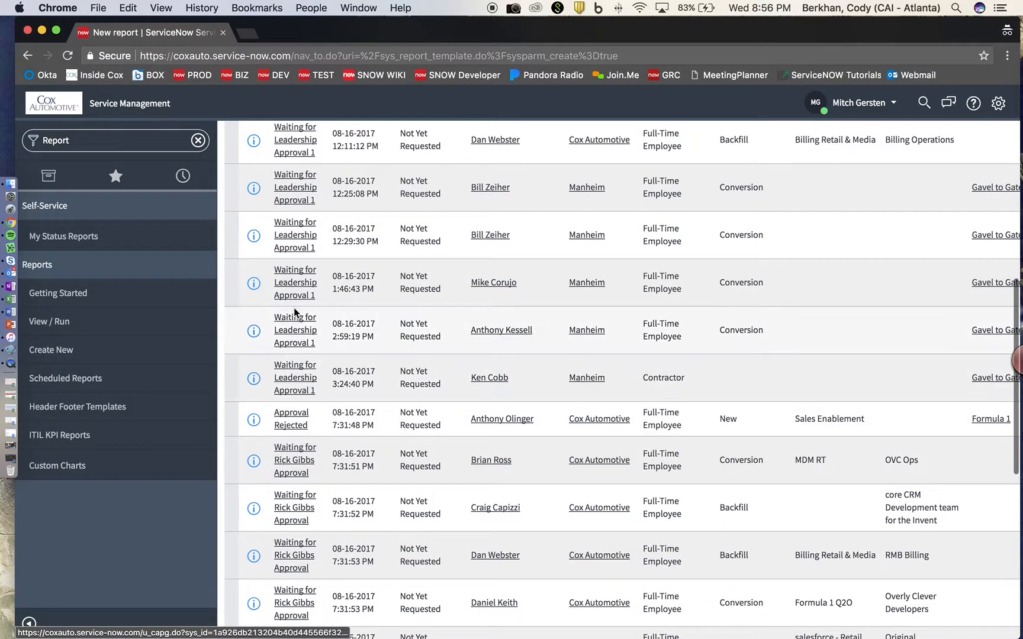
scroll(304, 303, "up", 12)
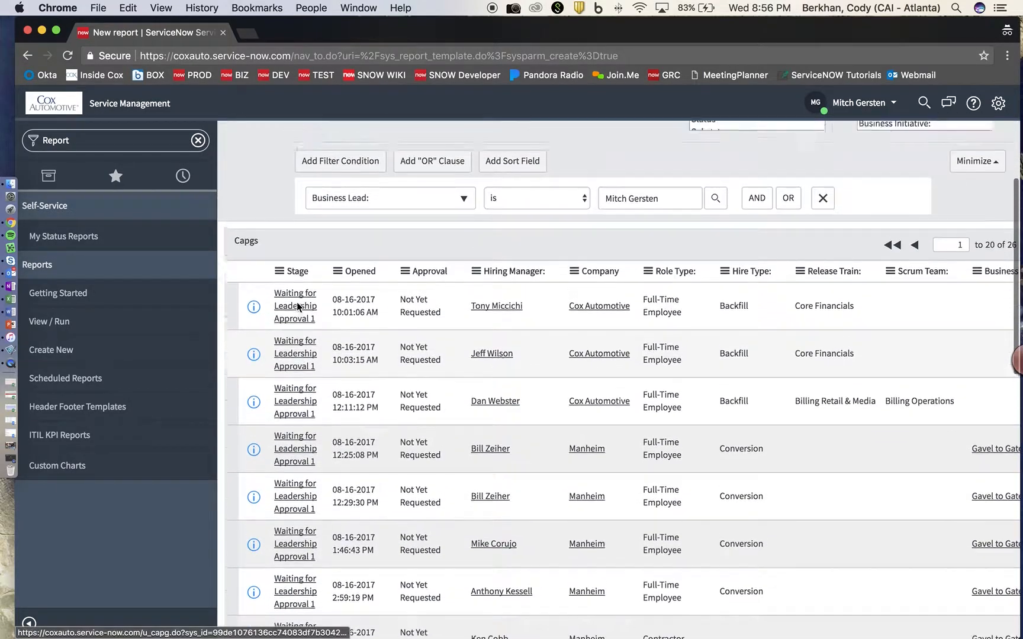
scroll(303, 303, "up", 4)
scroll(726, 249, "up", 10)
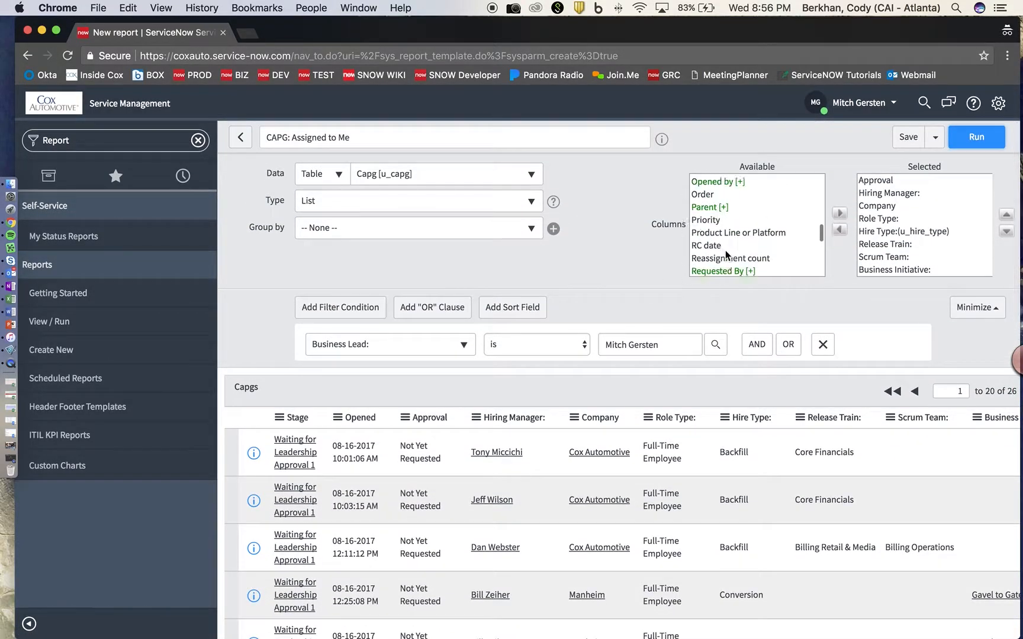
scroll(726, 255, "up", 8)
scroll(748, 237, "down", 5)
Remove Stage from the report's selected columns.
scroll(893, 194, "up", 2)
left_click(882, 181)
left_click(839, 230)
scroll(751, 219, "down", 3)
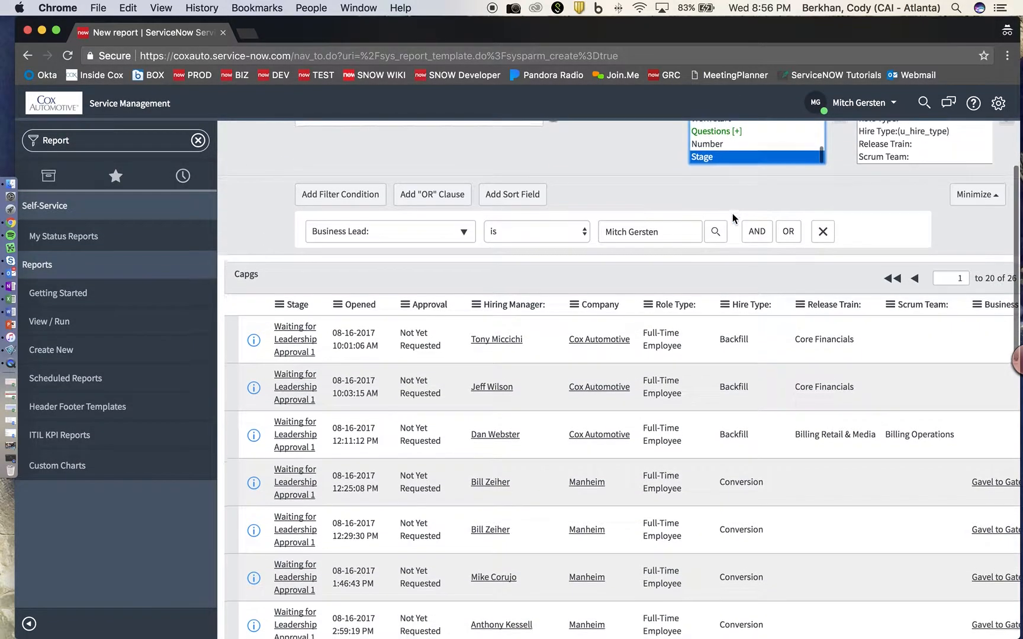
scroll(733, 218, "up", 1)
Add Number to the selected columns and move it above Opened as the lead column.
left_click(720, 183)
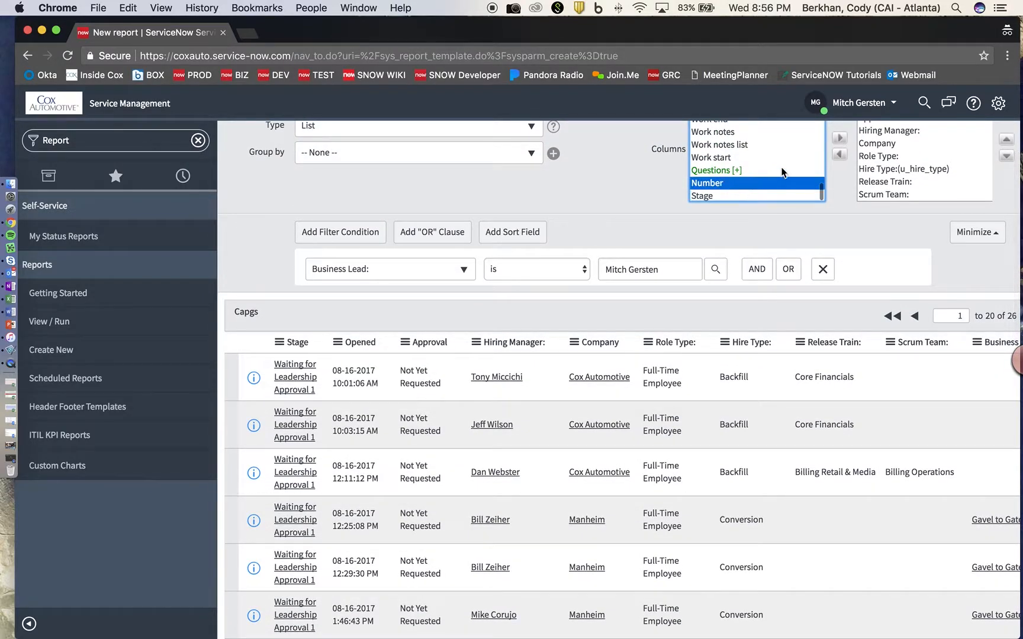
left_click(839, 141)
scroll(930, 172, "up", 4)
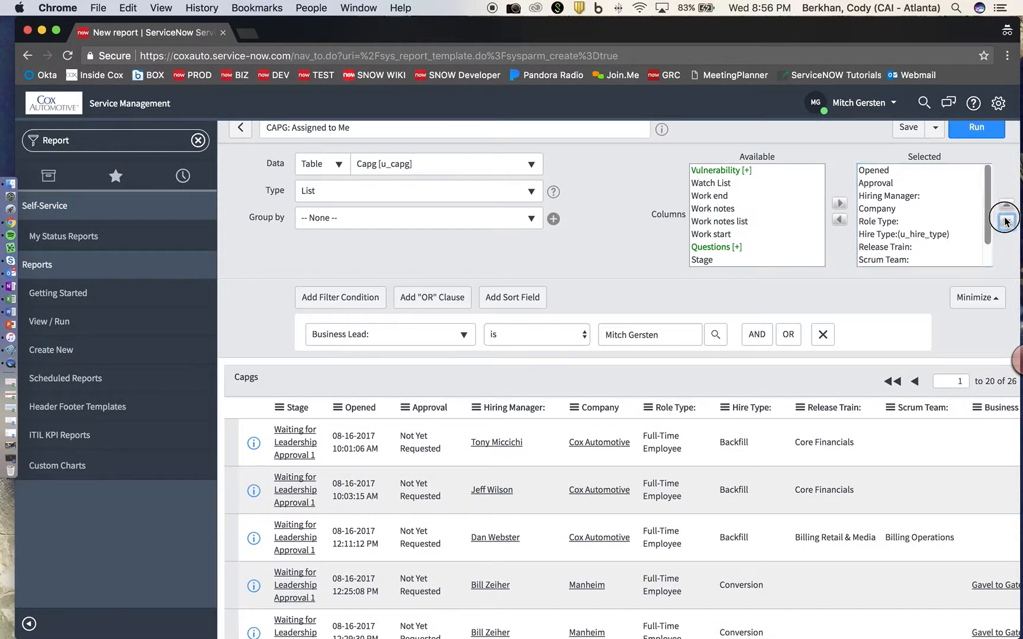
left_click(1006, 207)
left_click(1005, 207)
left_click(1006, 207)
left_click(1006, 207)
left_click(1006, 207)
left_click(1005, 207)
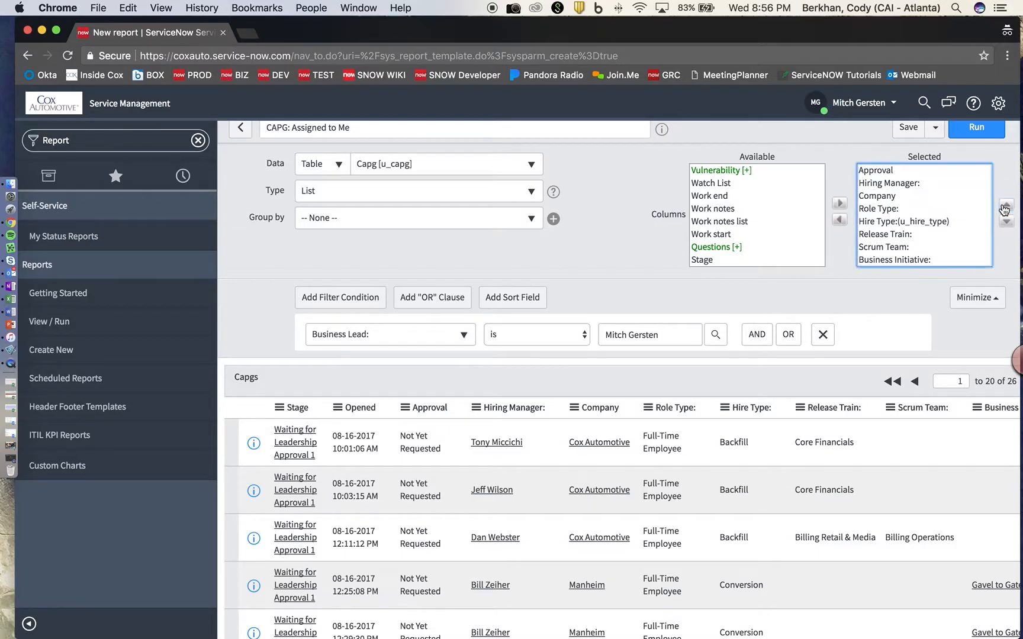
scroll(953, 203, "up", 2)
left_click(1006, 215)
Rerun the report so the preview lists Number, Opened and Approval.
left_click(971, 144)
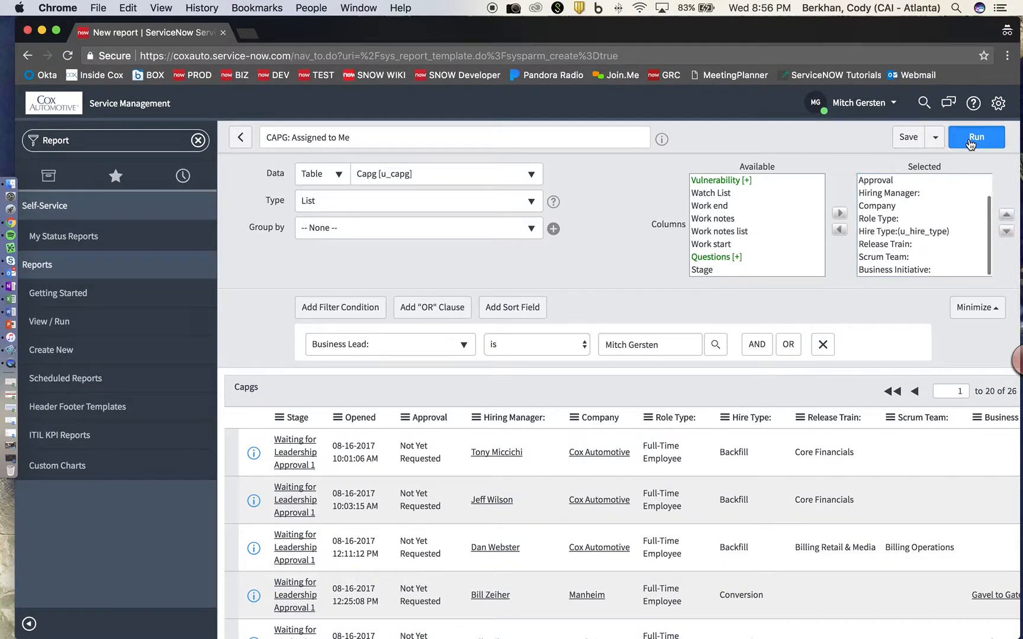
scroll(376, 425, "down", 3)
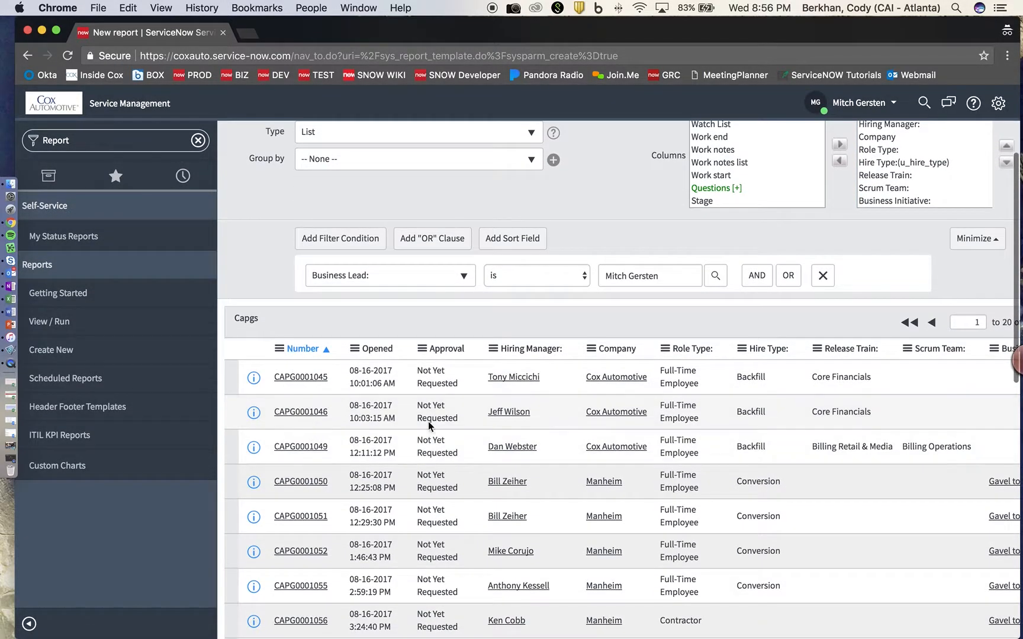
scroll(542, 413, "up", 3)
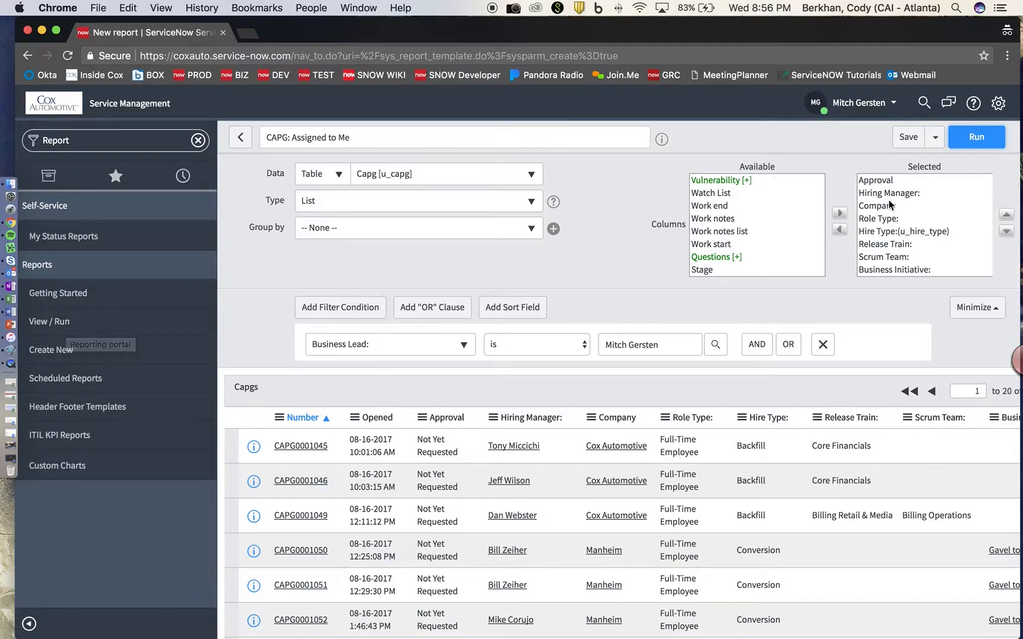
Open the report's sharing settings and set visibility to Groups and Users.
left_click(934, 141)
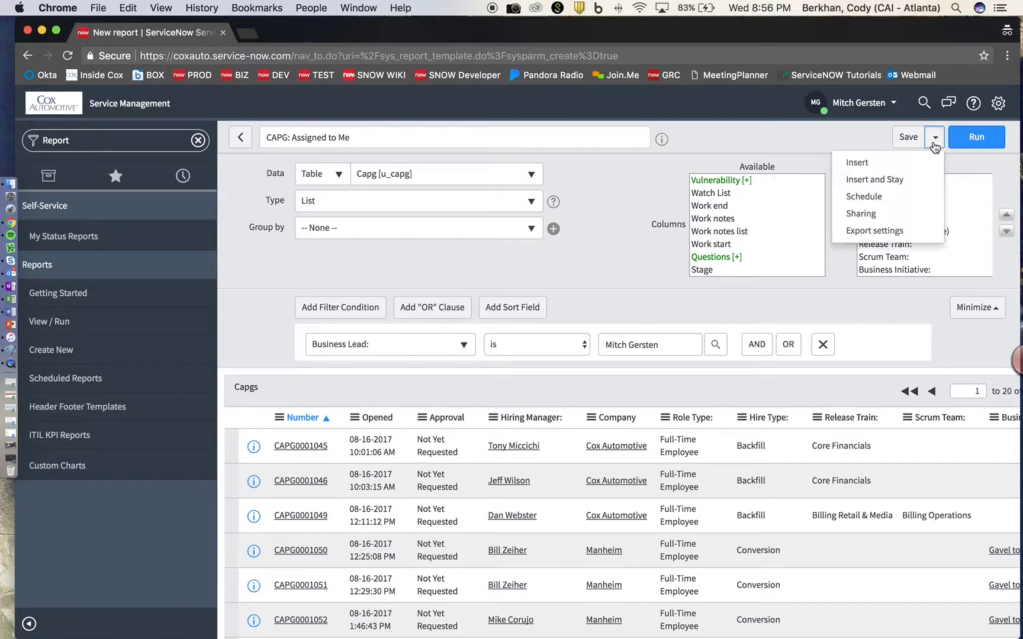
left_click(866, 217)
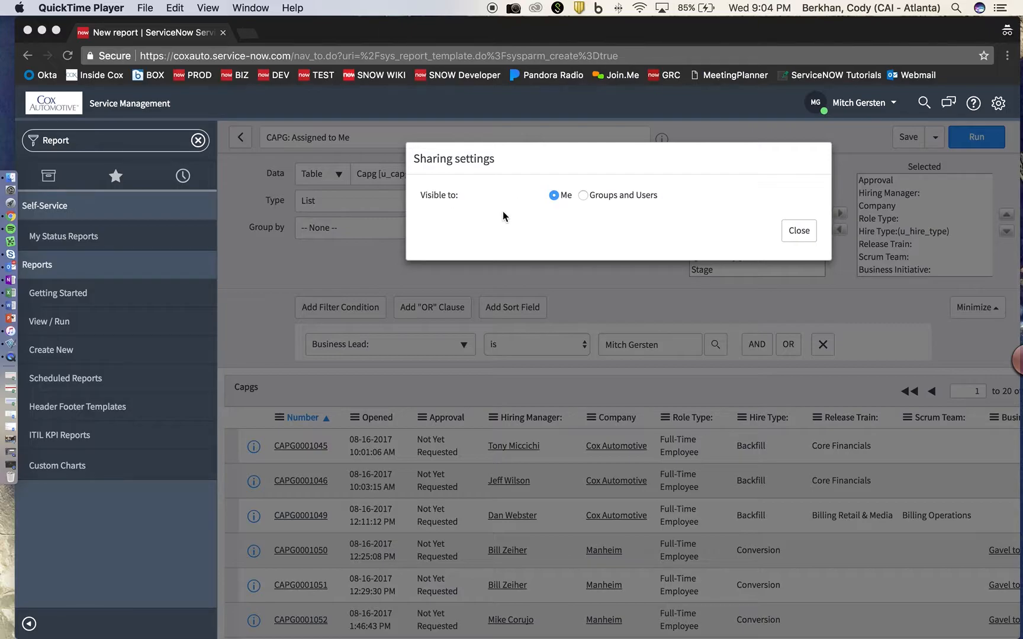
left_click(582, 194)
left_click(584, 195)
left_click(566, 289)
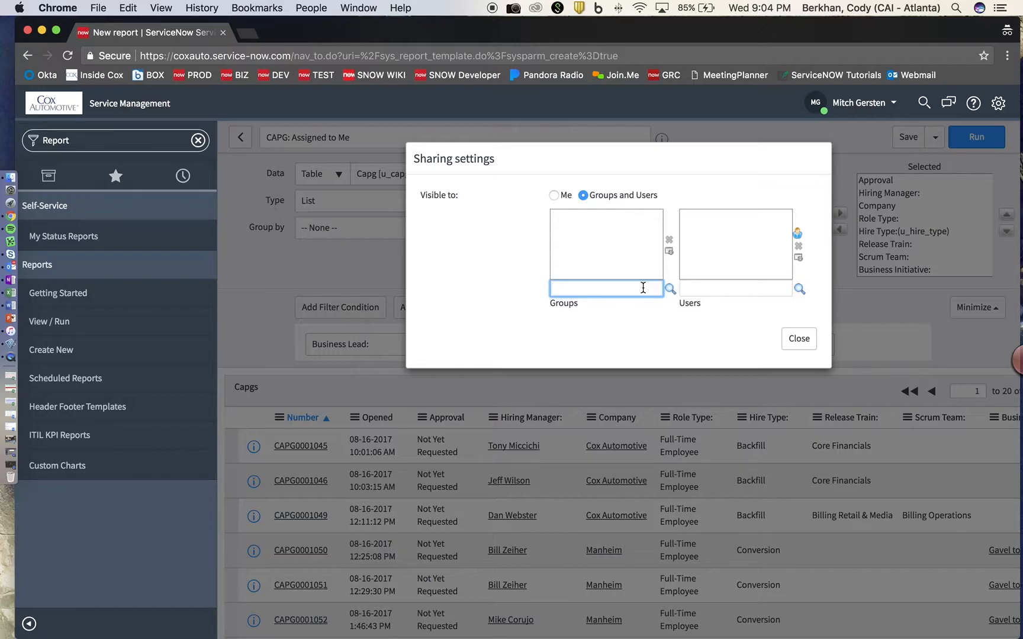
Add a user to the Users list, remove them again, and close sharing settings.
left_click(696, 289)
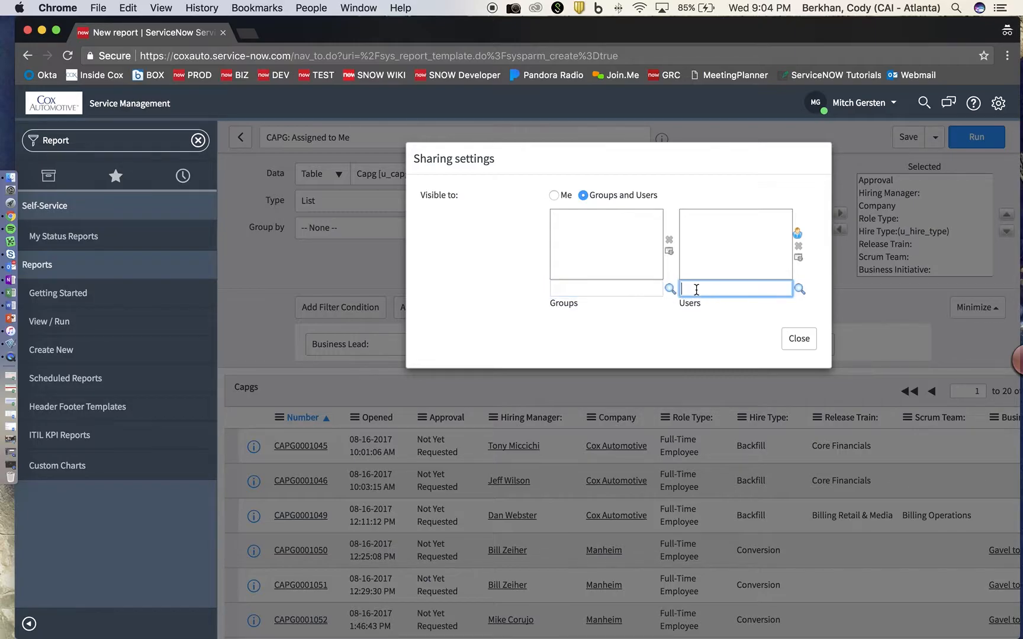
key("Down")
key("Return")
left_click(758, 219)
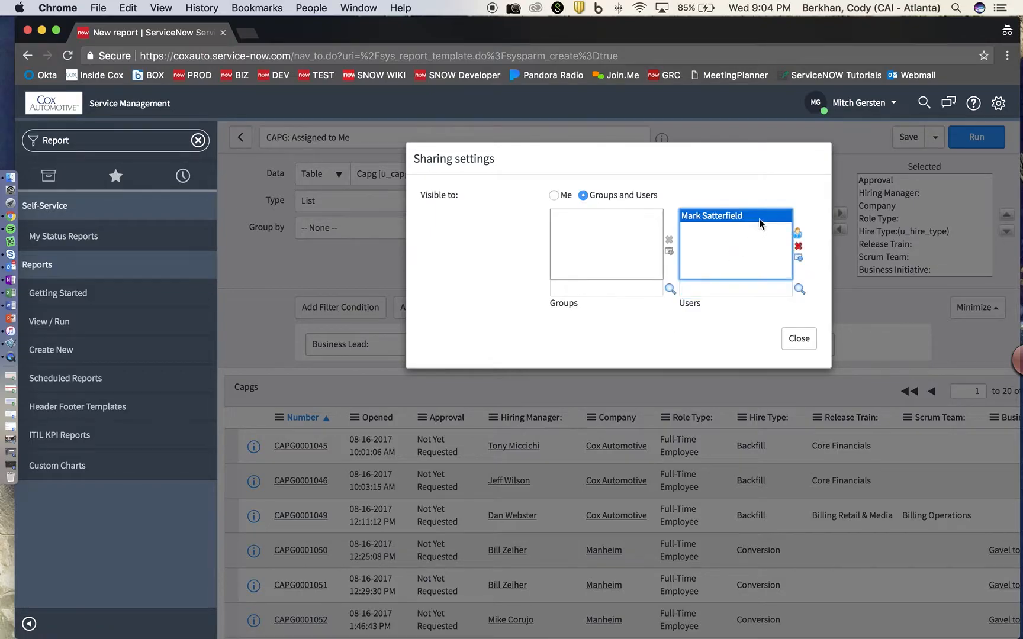
left_click(798, 246)
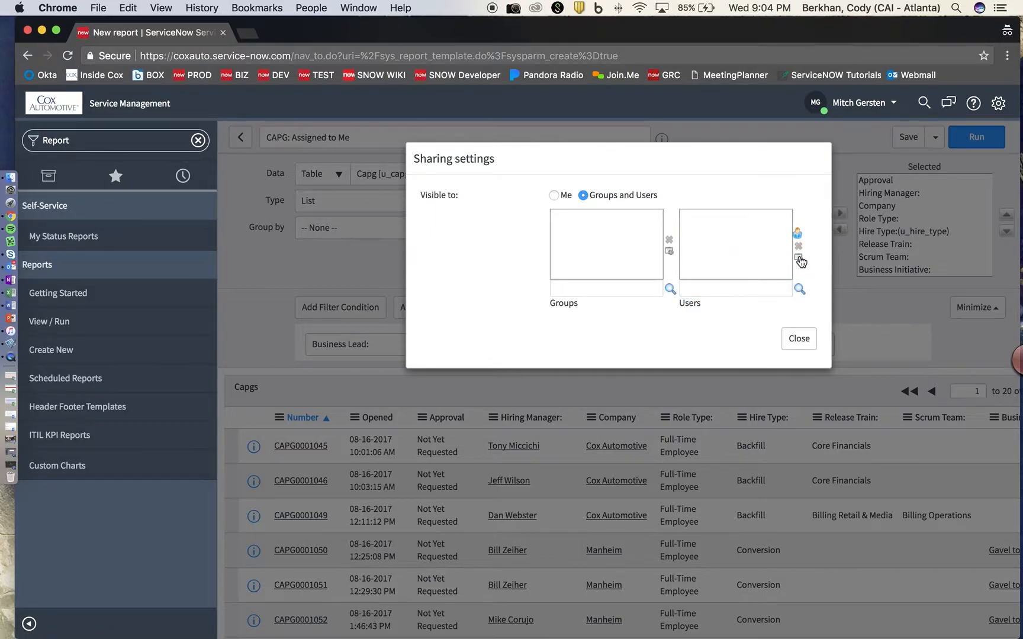
left_click(799, 341)
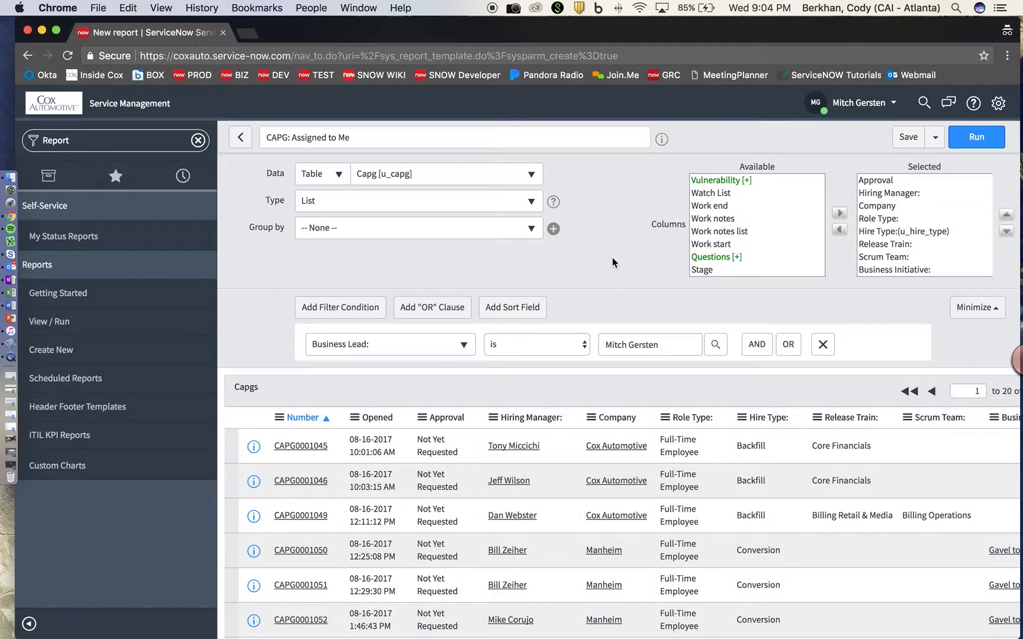